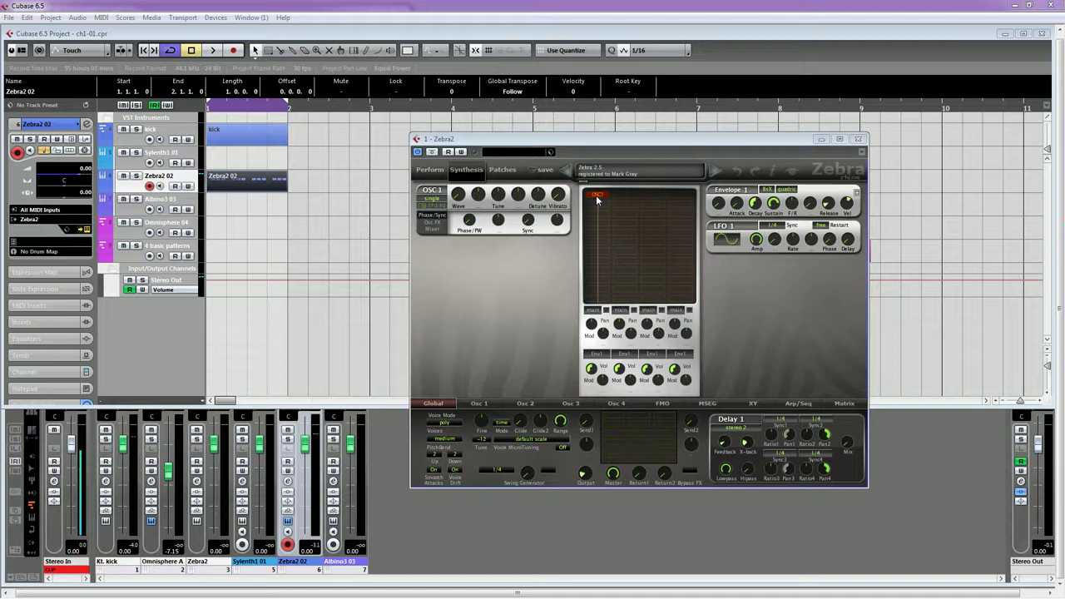
Step: Remove the existing OSC1 module from the synthesis grid and add a new OSC1 in the first slot
double_click(596, 197)
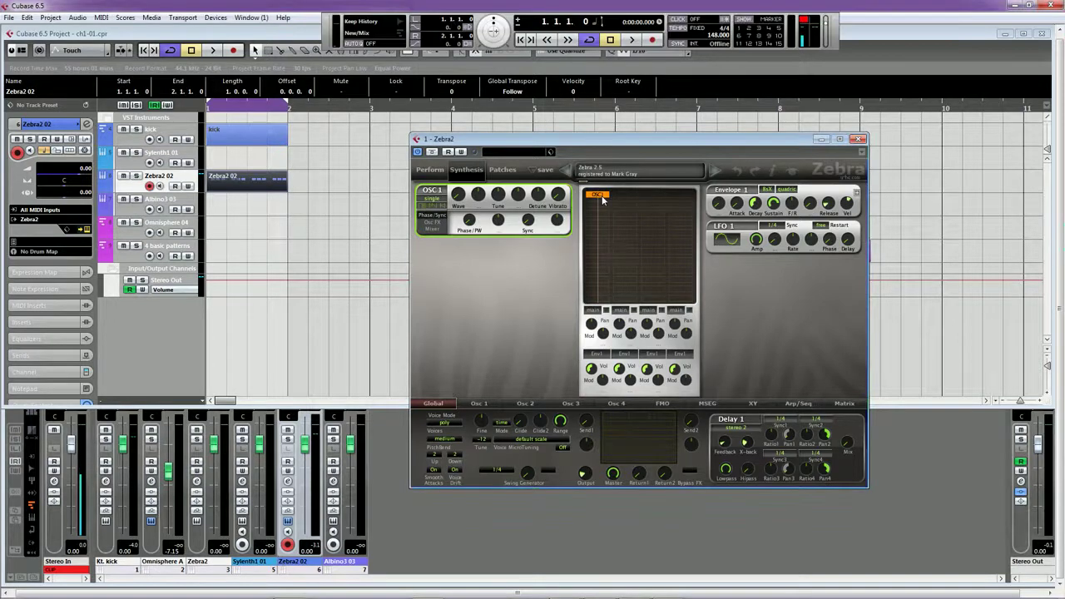
right_click(605, 203)
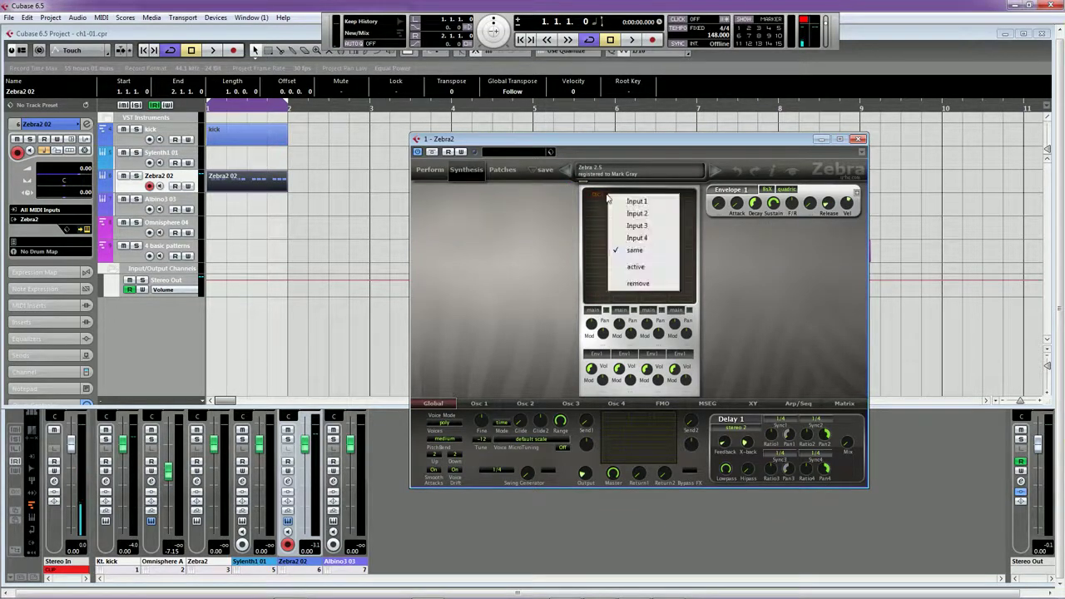
click(647, 287)
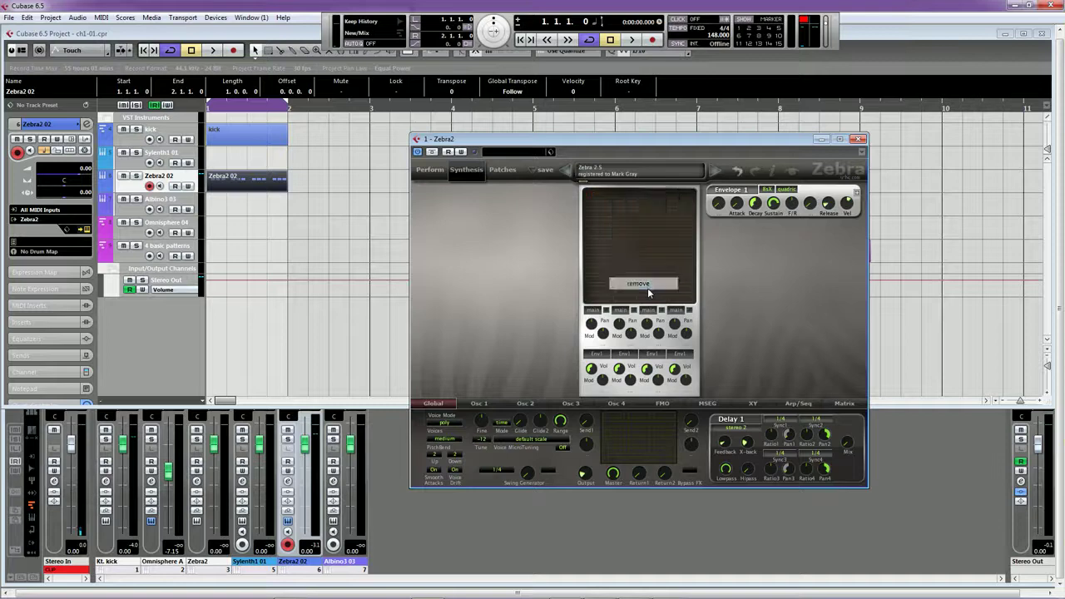
click(592, 192)
click(617, 202)
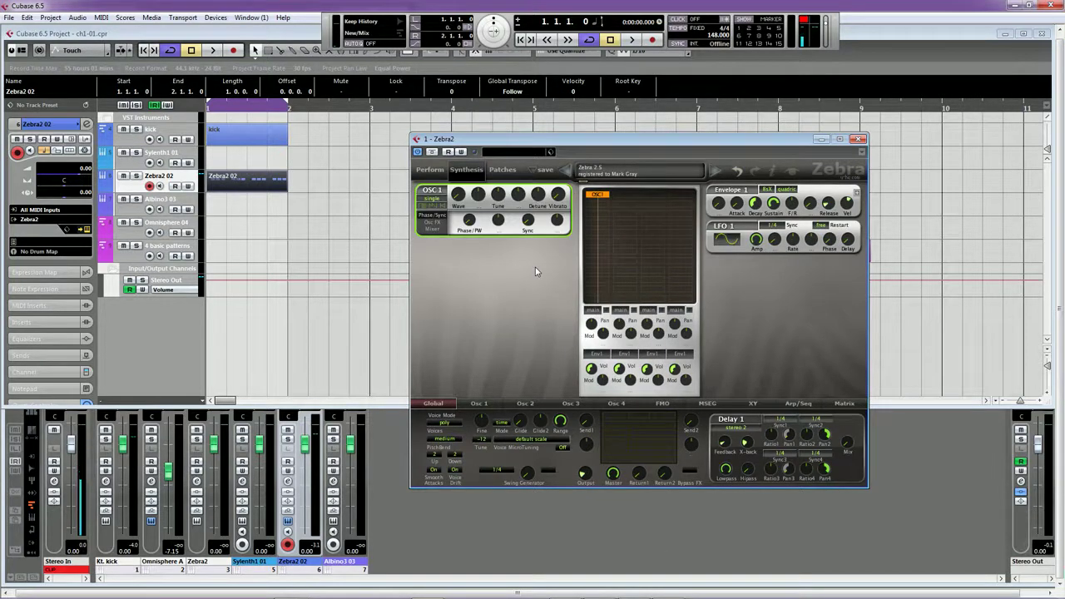
Step: Play the loop to listen to the single oscillator sound, and return the playhead to the start
key(space)
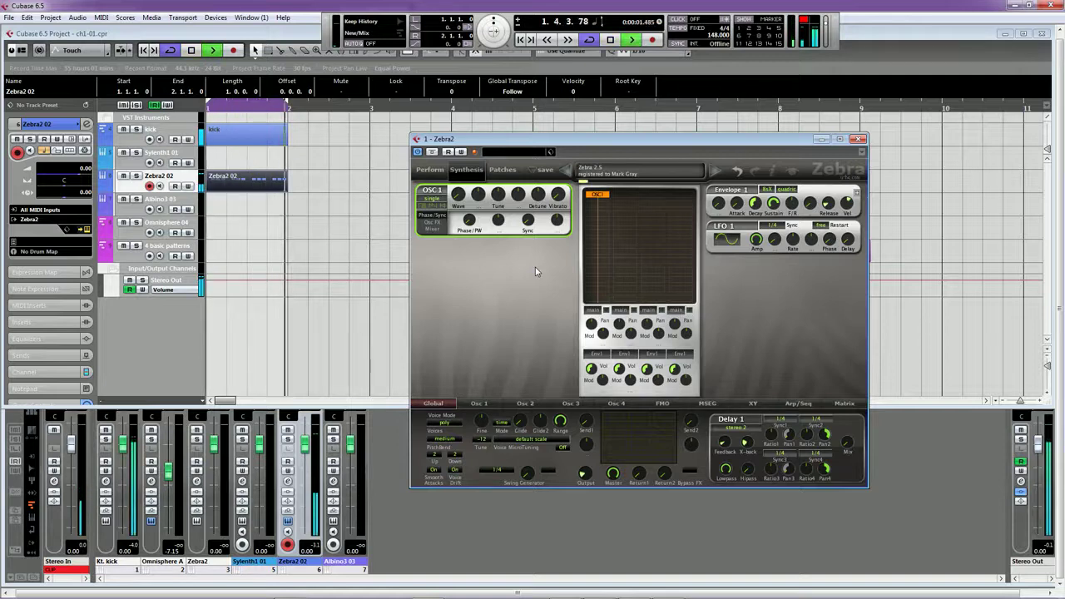
key(space)
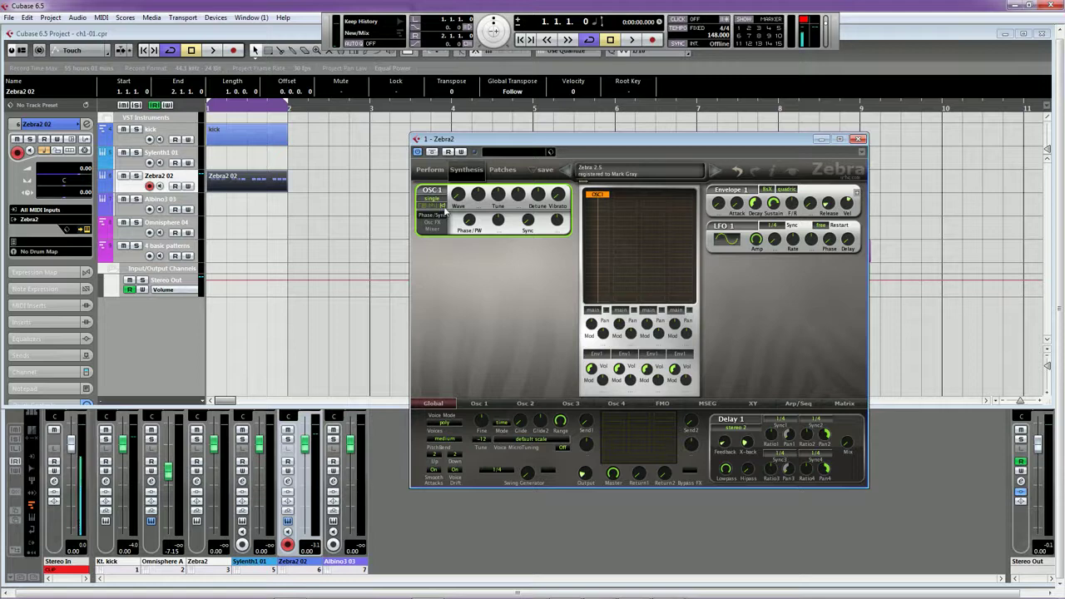
key(space)
key(space)
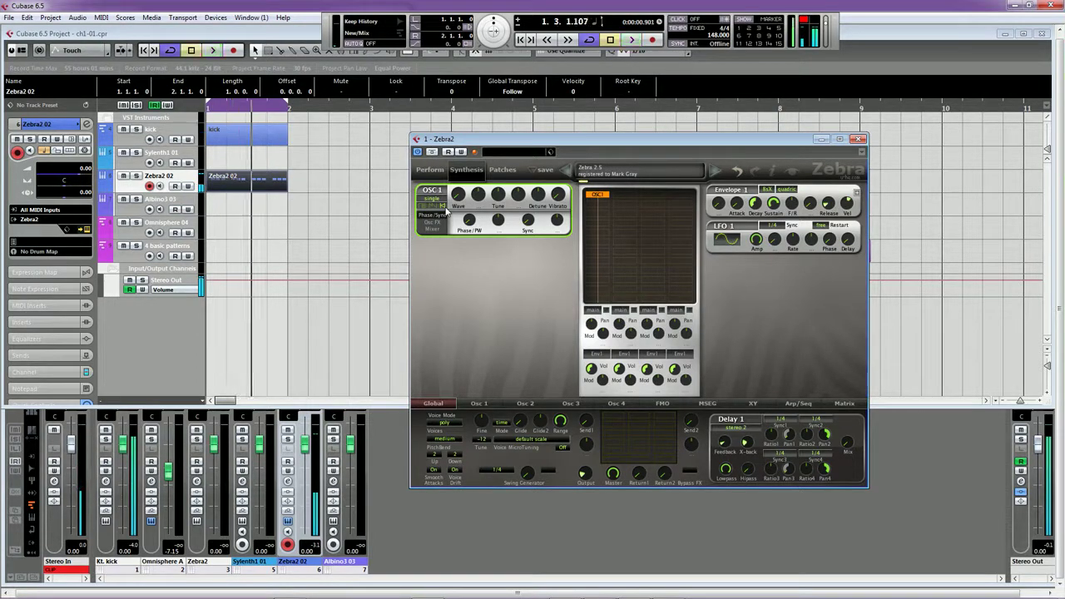
key(Home)
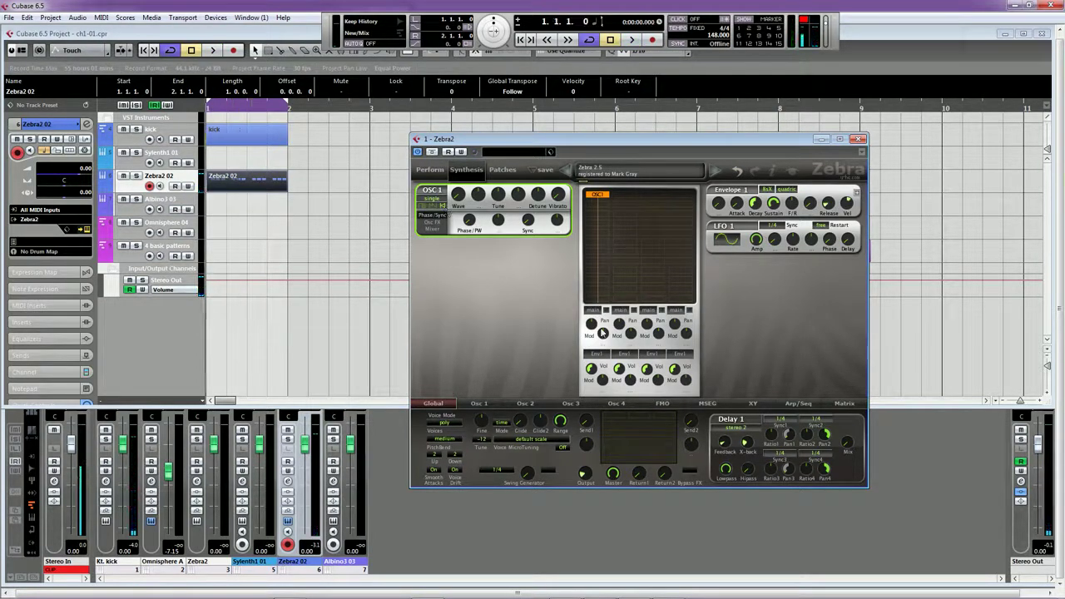
Step: Reset Zebra2's main output level to 100 and play the loop
mouse_move(588, 463)
scroll(588, 463, down, 2)
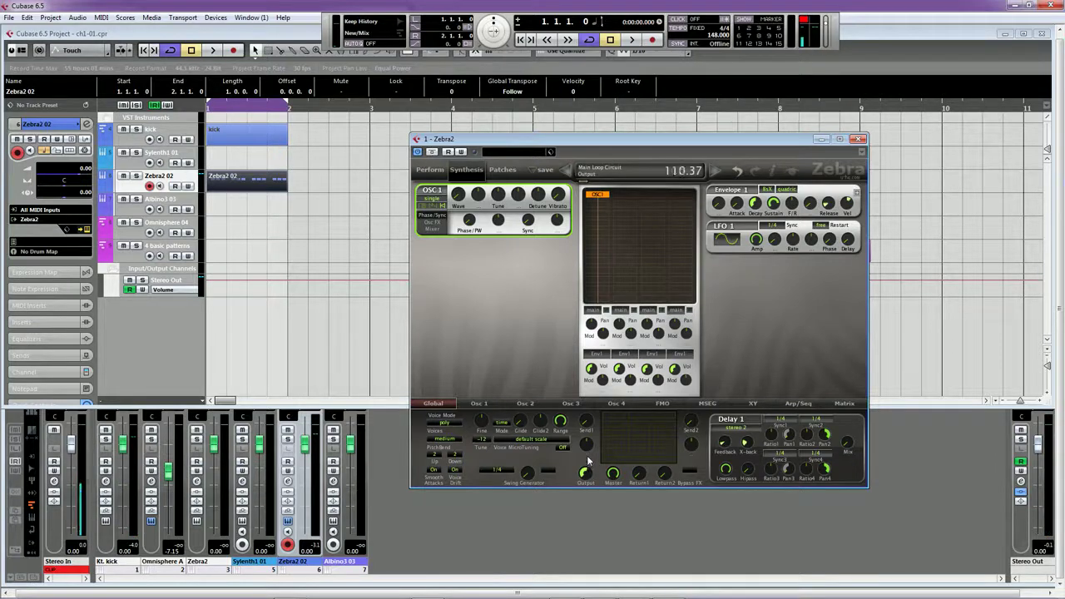
double_click(586, 473)
key(space)
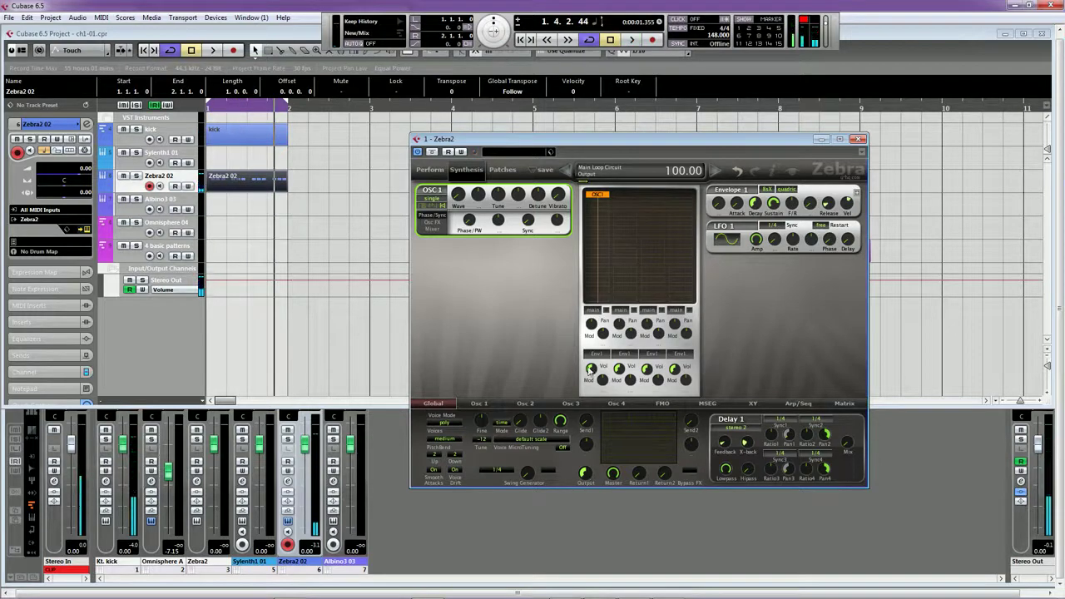
Step: Add an OSC2 module below OSC1 and set its voice stacking to quad
click(594, 207)
click(619, 211)
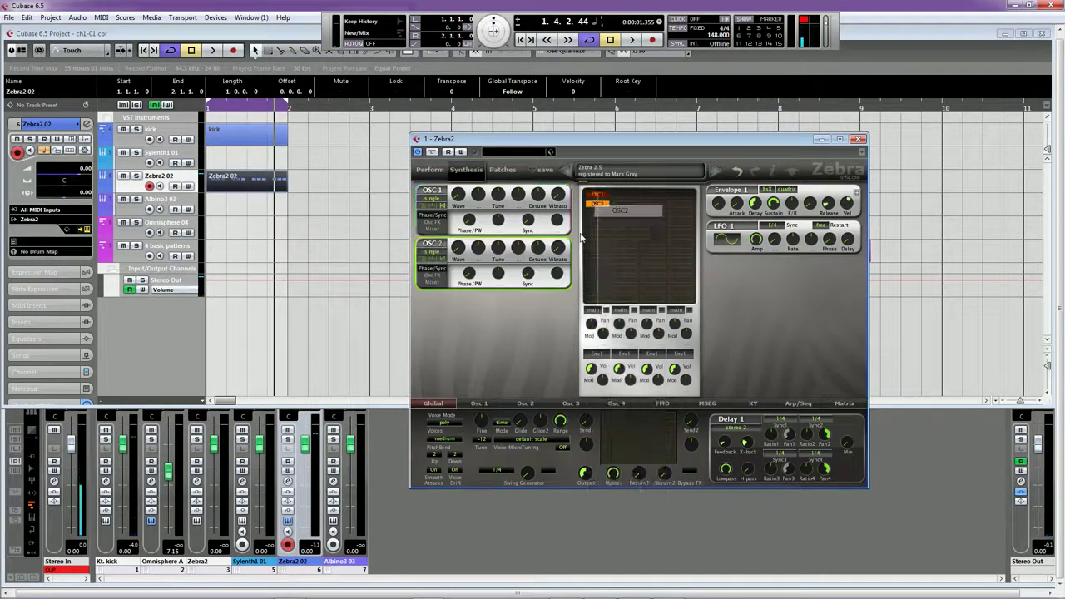
click(444, 252)
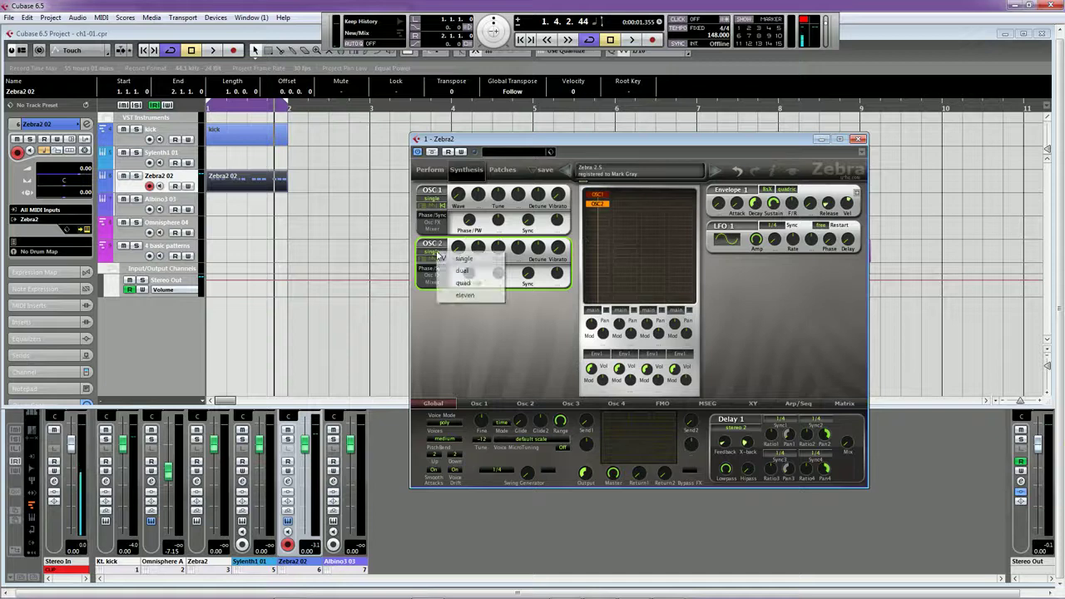
click(463, 284)
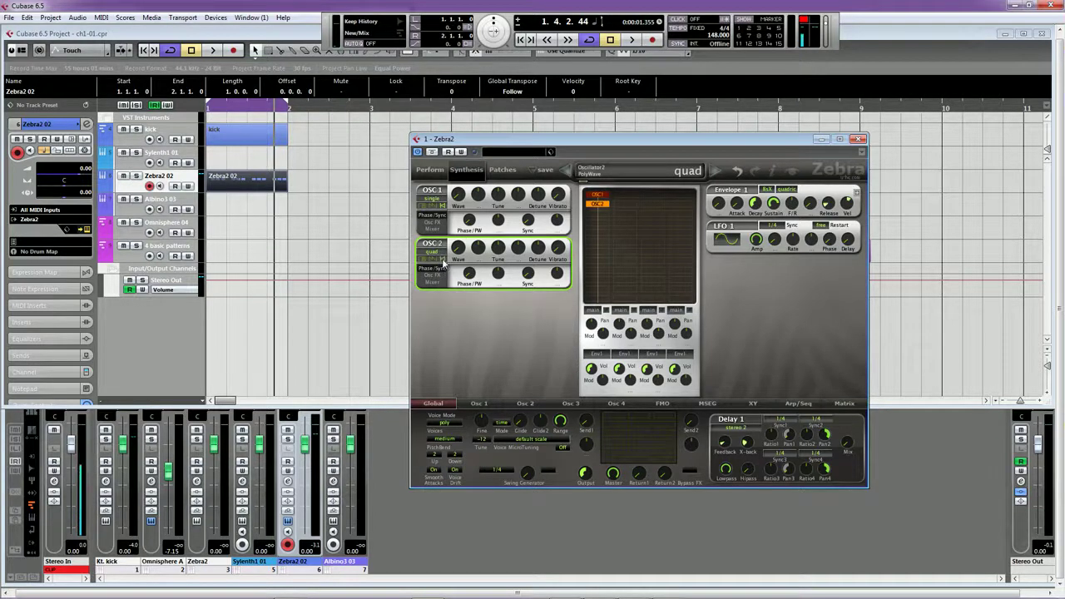
Step: Play the loop with both oscillators, check the levels in the mixer, and return to the Zebra2 window
key(space)
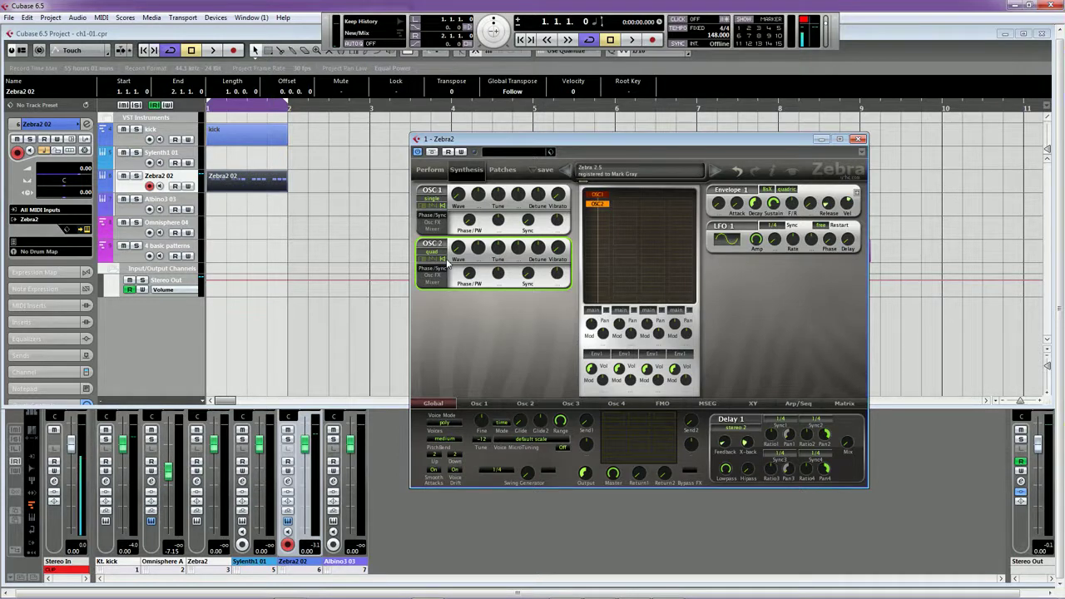
key(space)
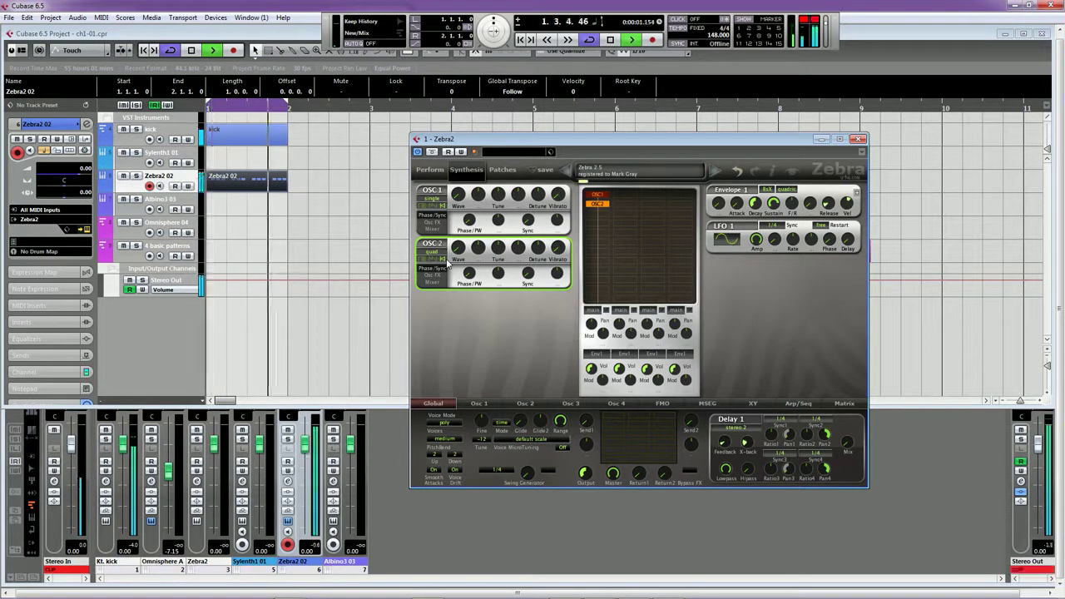
key(space)
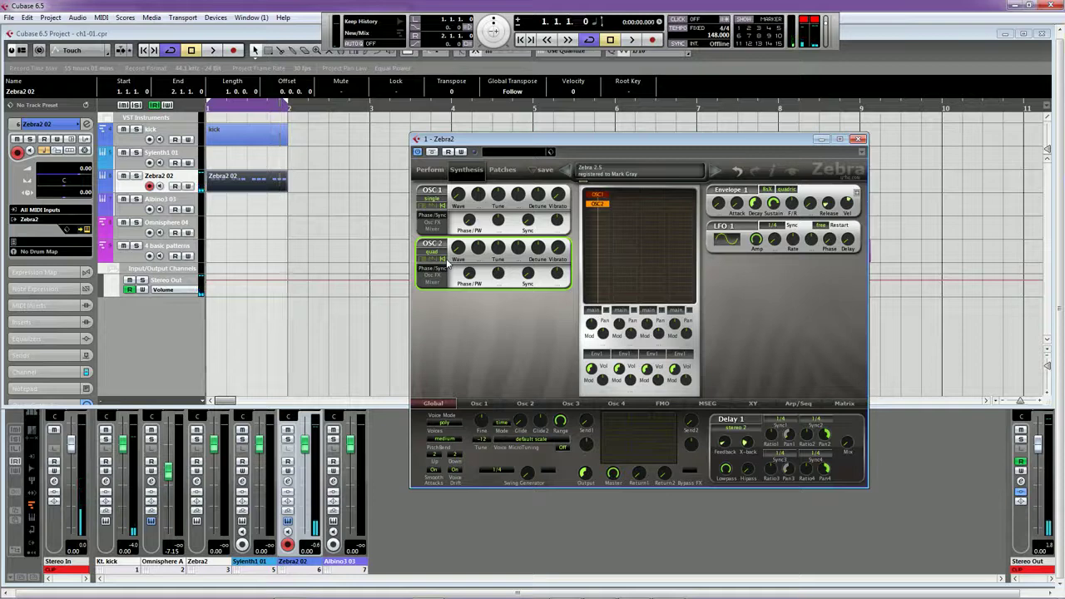
key(F3)
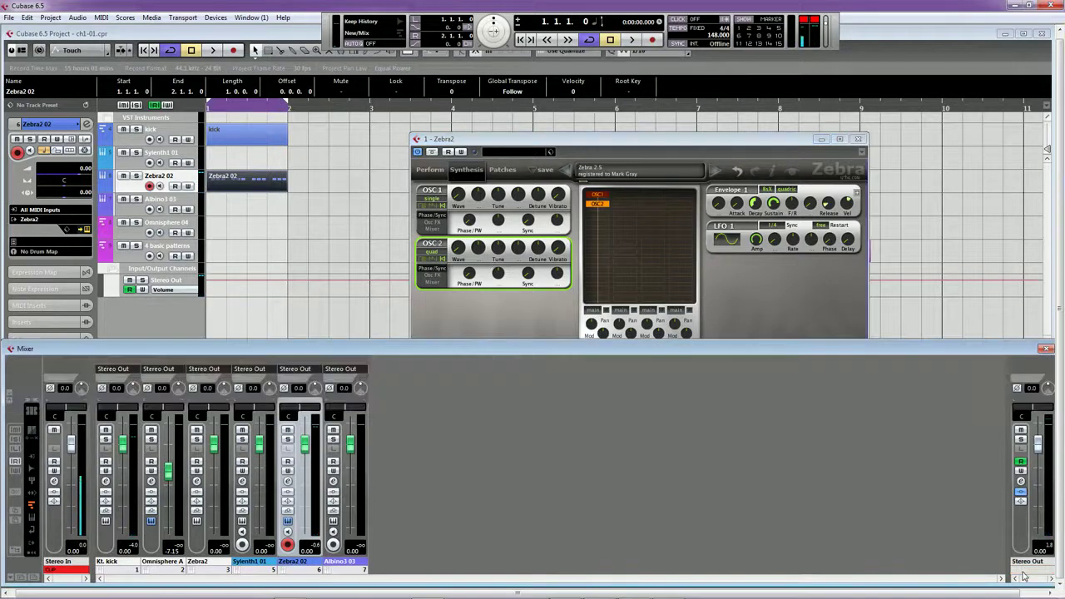
click(657, 153)
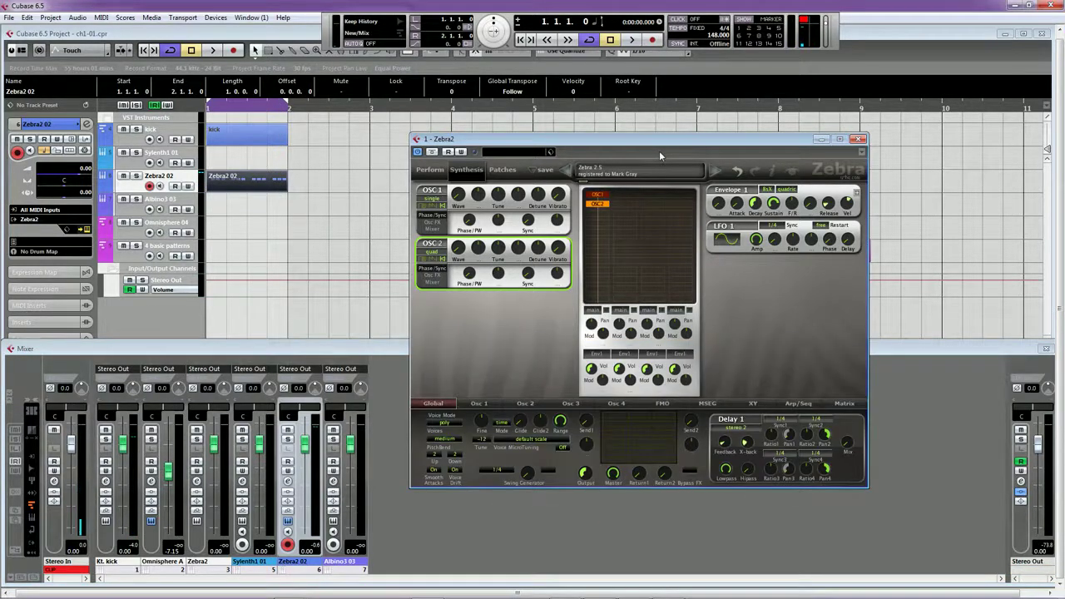
Step: Add a VCF1 filter module below OSC2 and play the loop through it
click(597, 215)
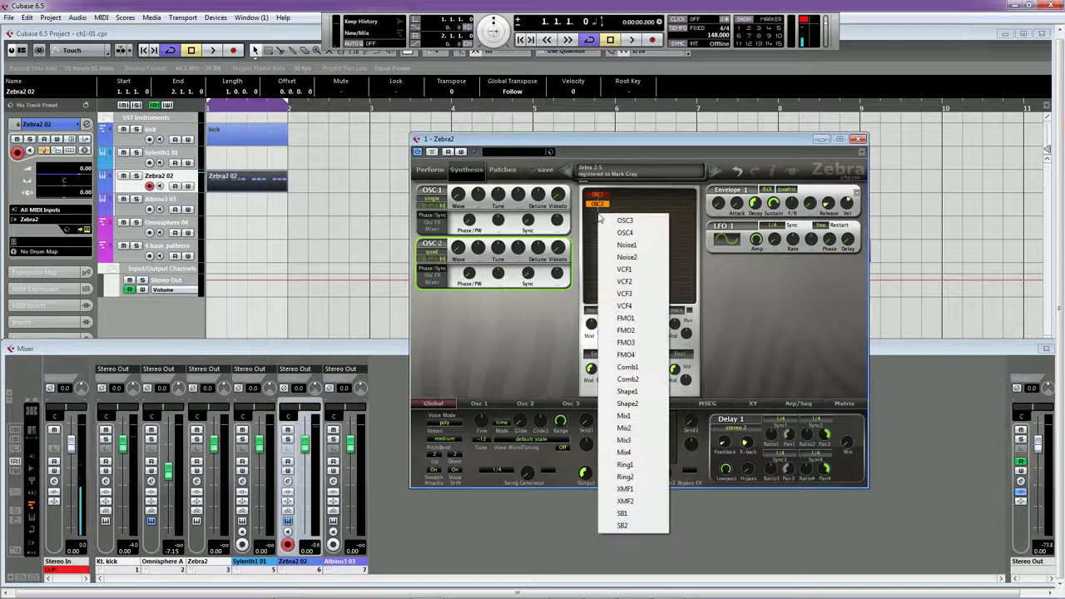
click(635, 271)
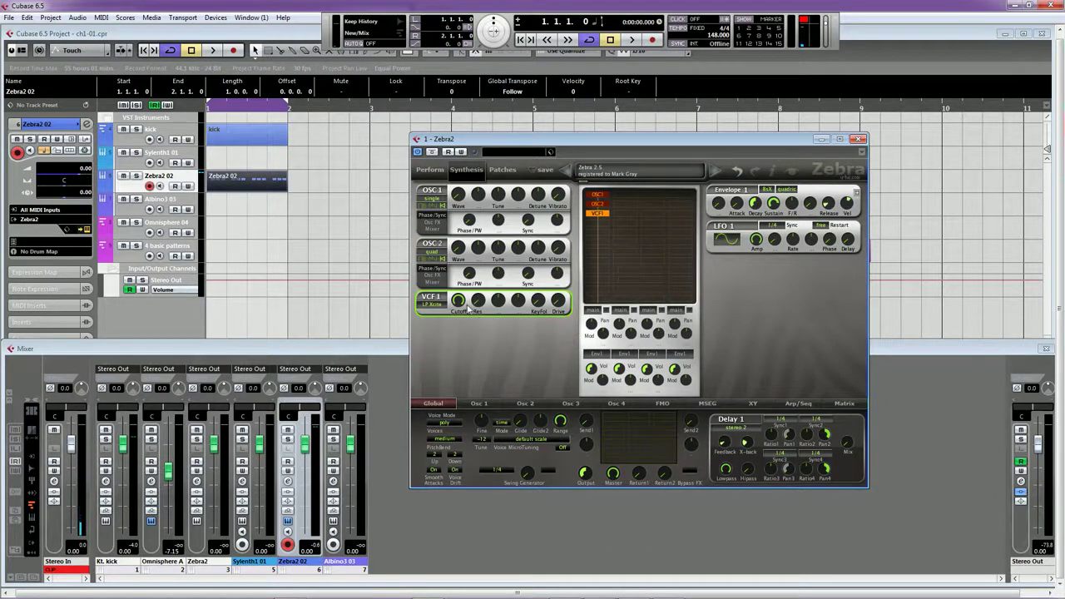
key(space)
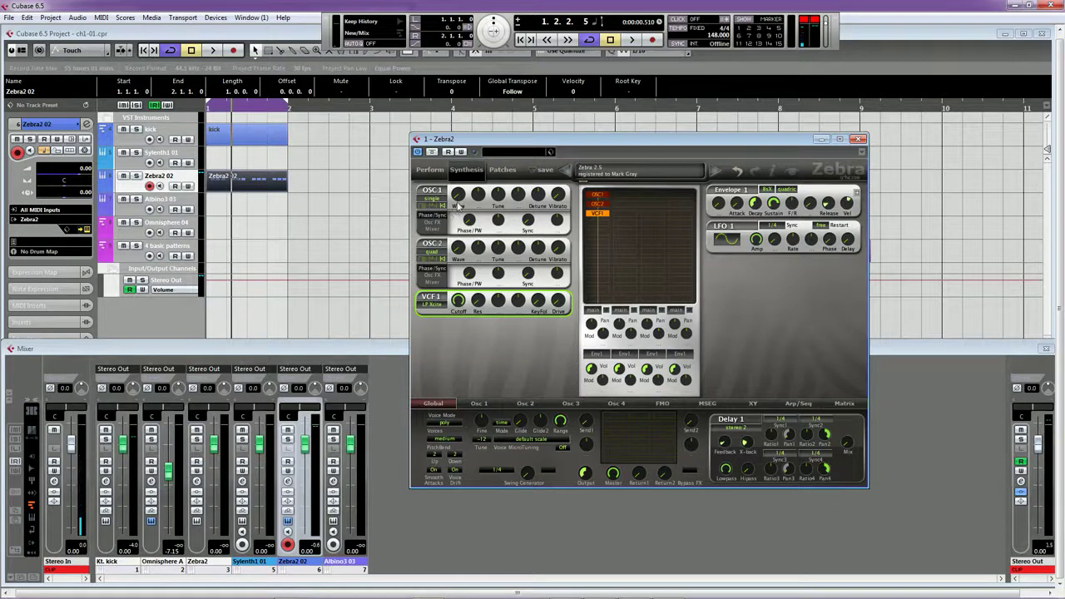
Step: Examine oscillator 1's waveform display while trying its Wave knob
drag(457, 196, 462, 223)
click(479, 405)
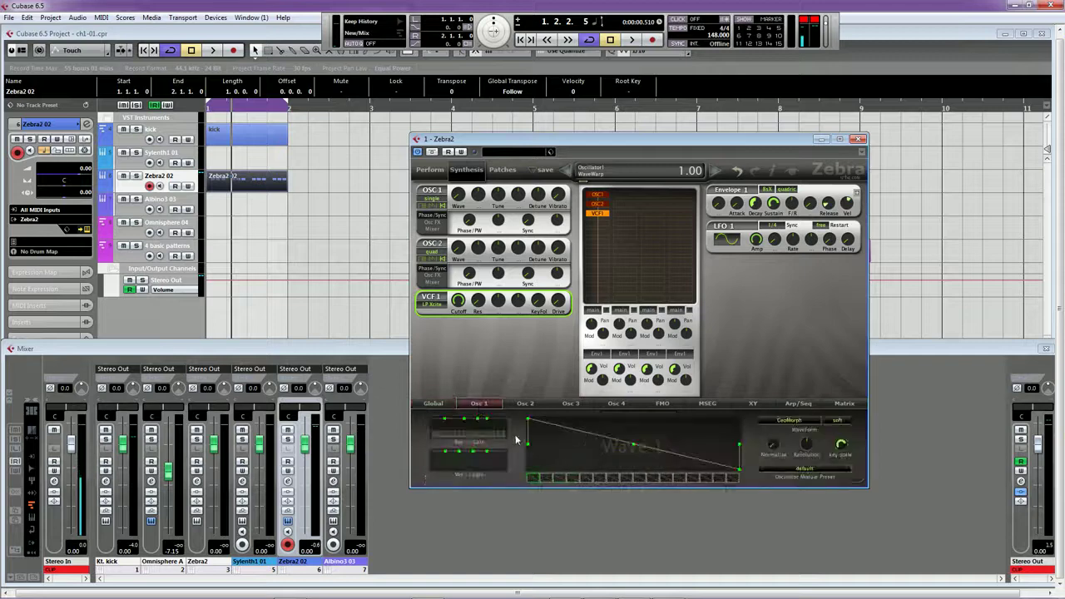
drag(458, 196, 461, 220)
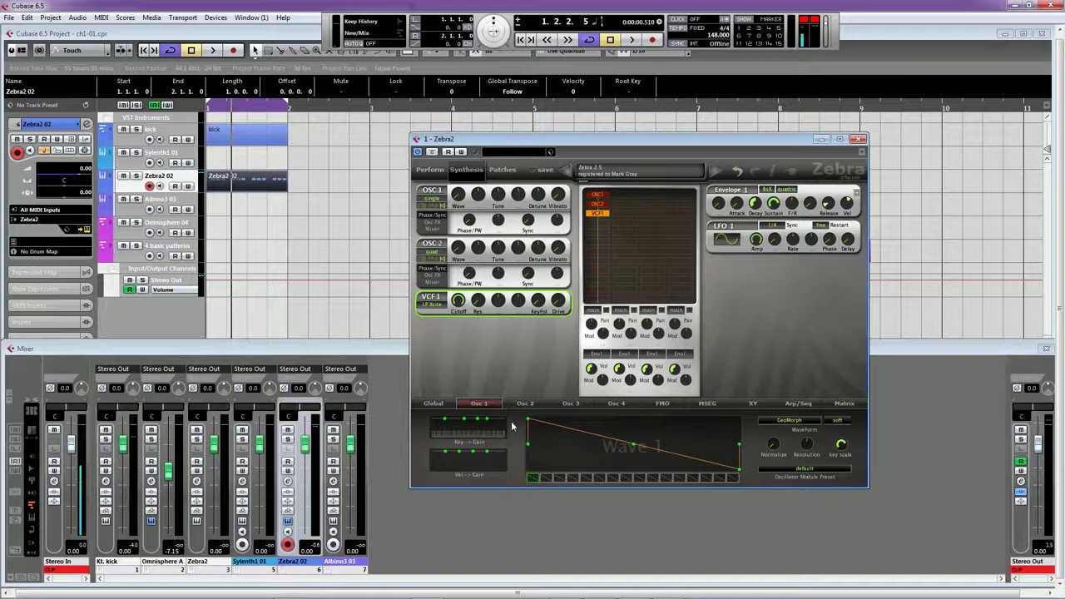
Step: Examine the available voice modes in the global settings without changing the mode
click(434, 403)
click(456, 429)
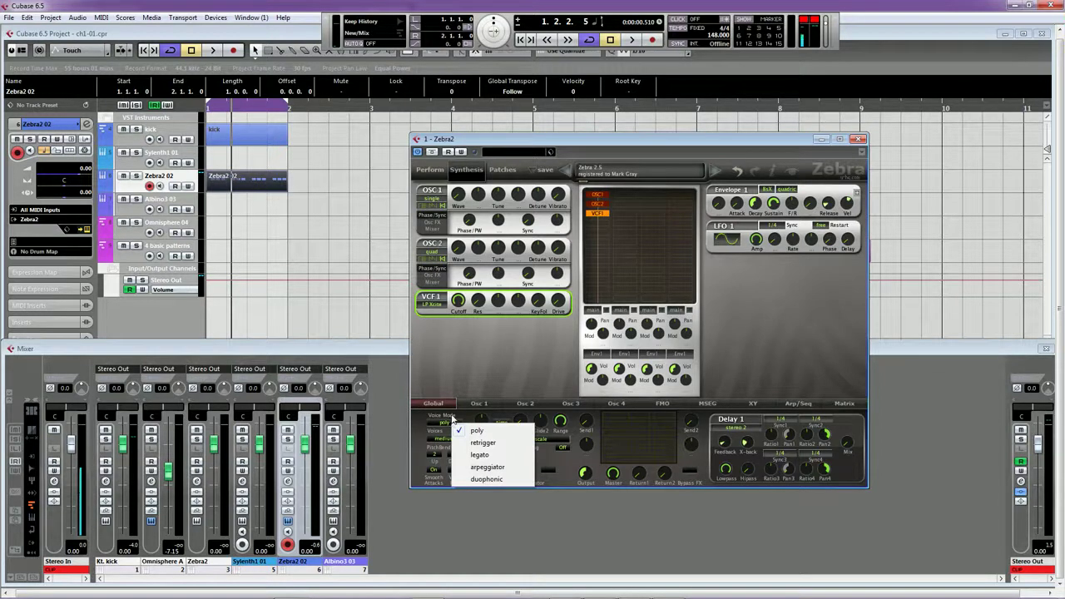
click(464, 418)
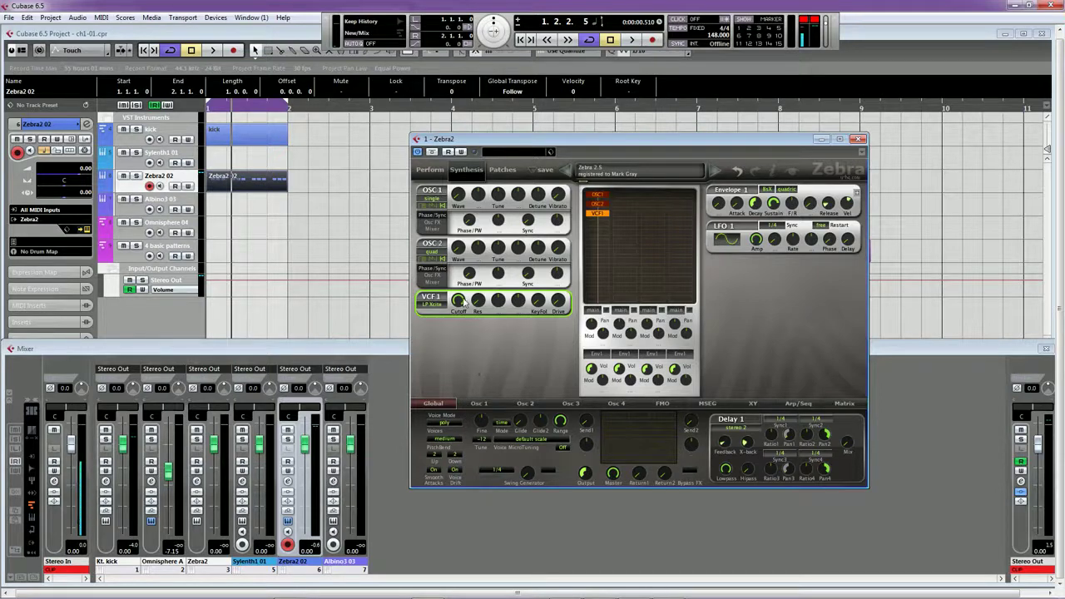
Step: Set the VCF1 filter type to LP Vintage and sweep its cutoff down to about the middle while the loop plays
click(445, 309)
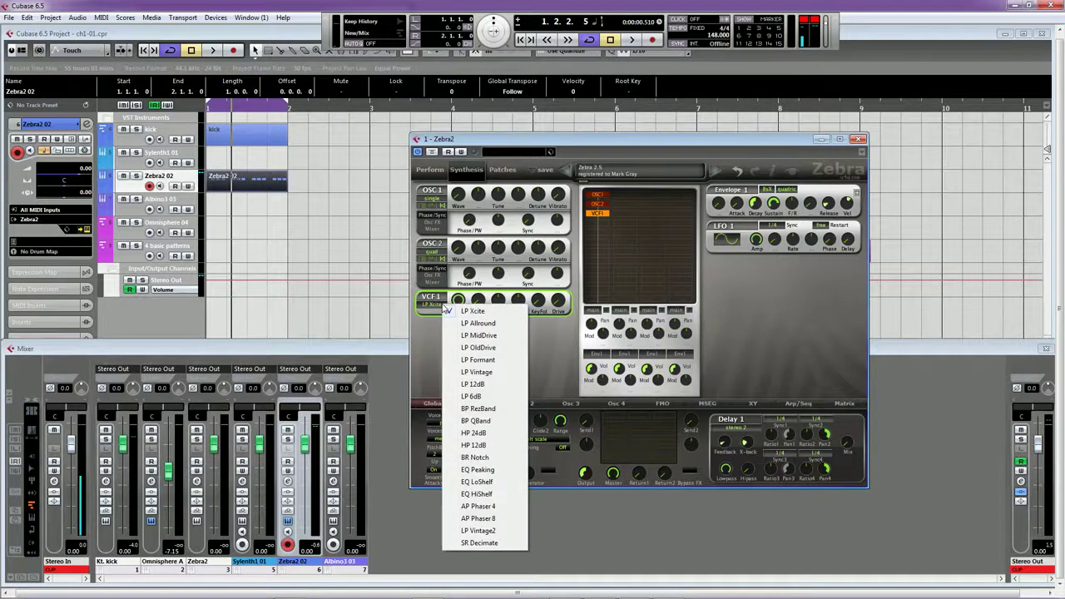
click(471, 372)
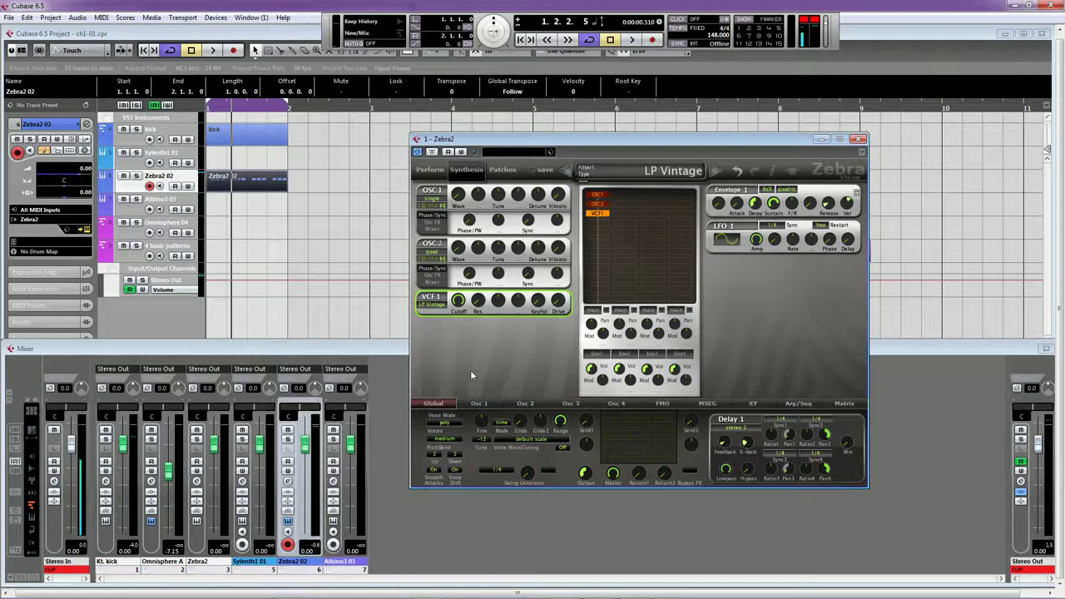
key(space)
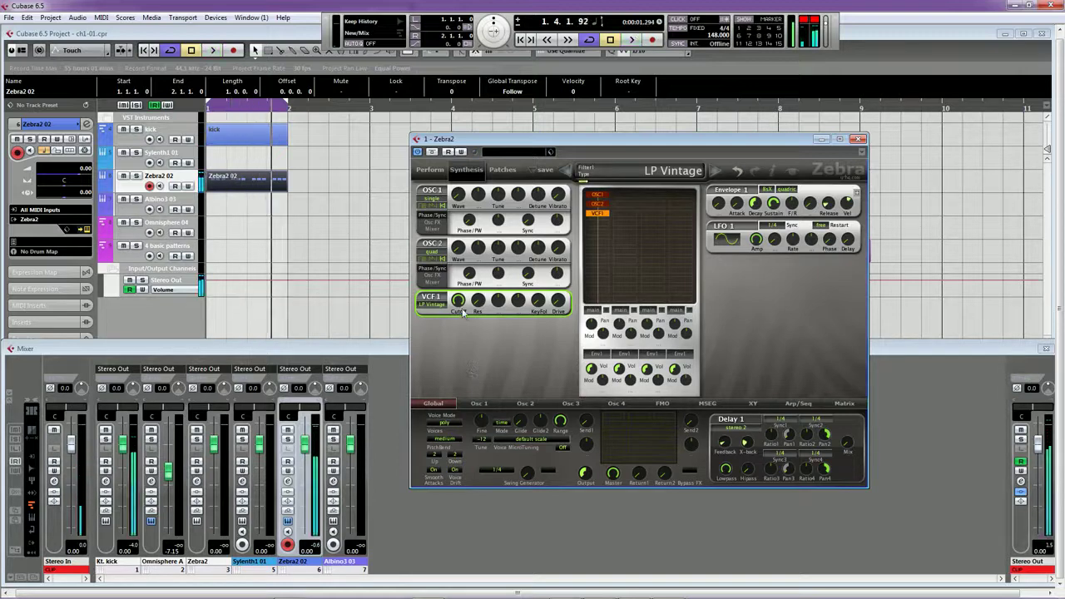
drag(457, 301, 457, 277)
key(space)
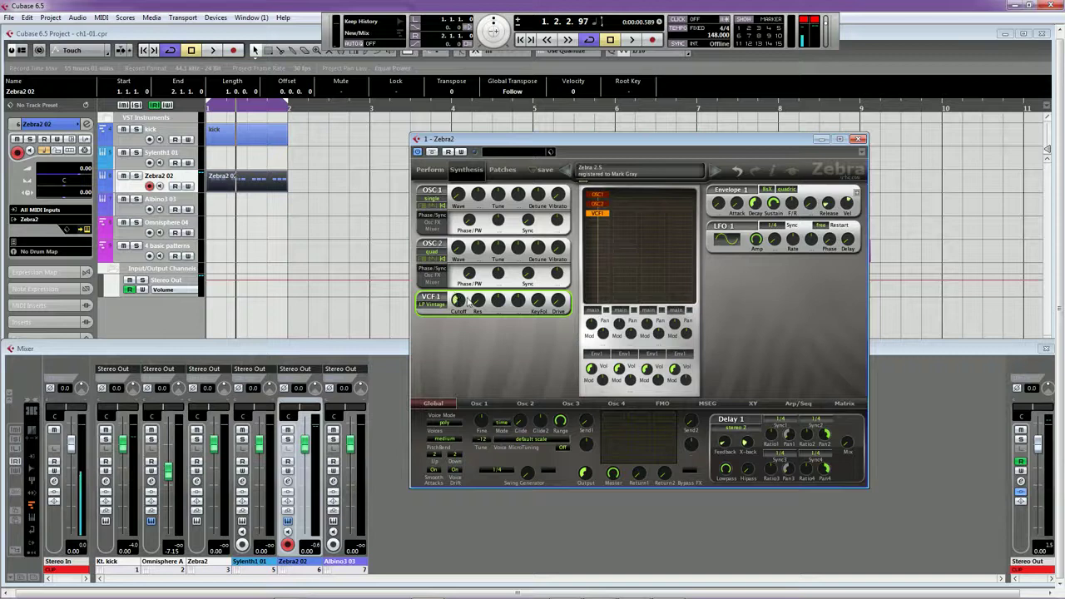
Step: Assign Env1 as VCF1's modulation source and play the loop with the cutoff raised to 150
right_click(497, 305)
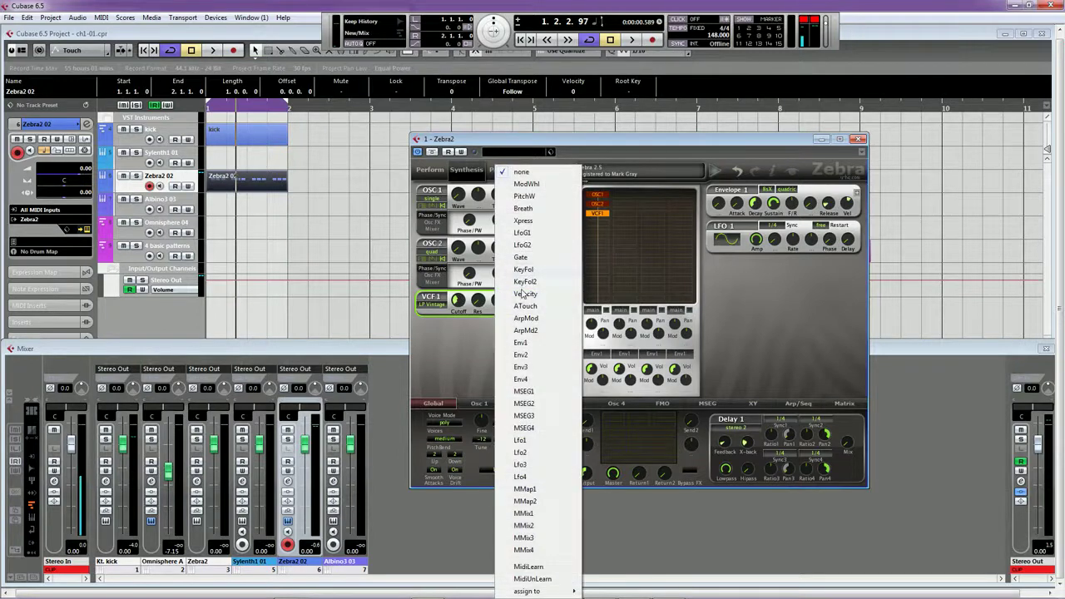
click(523, 342)
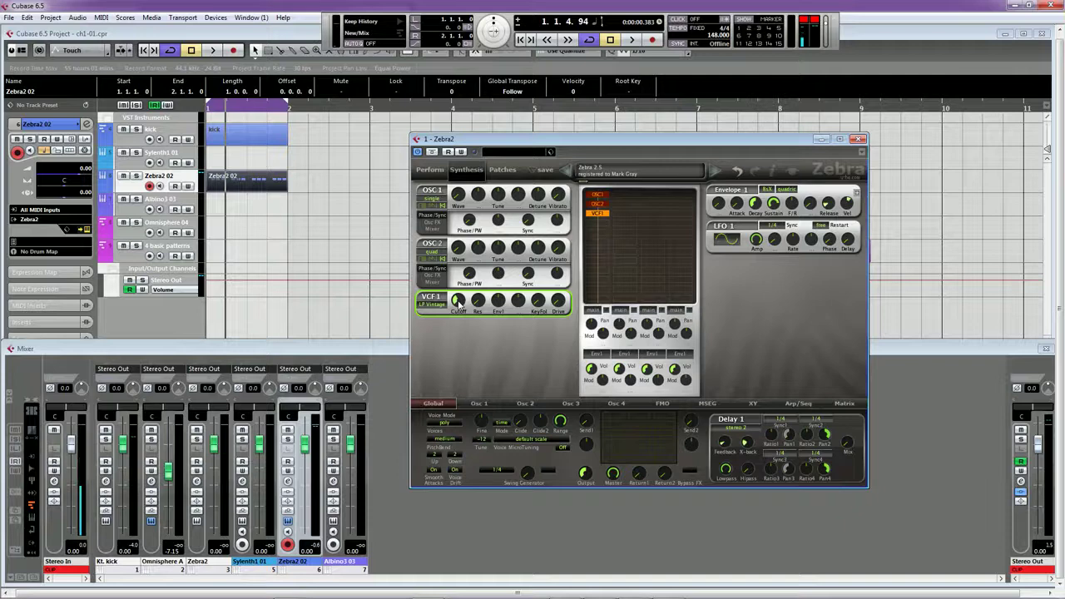
key(space)
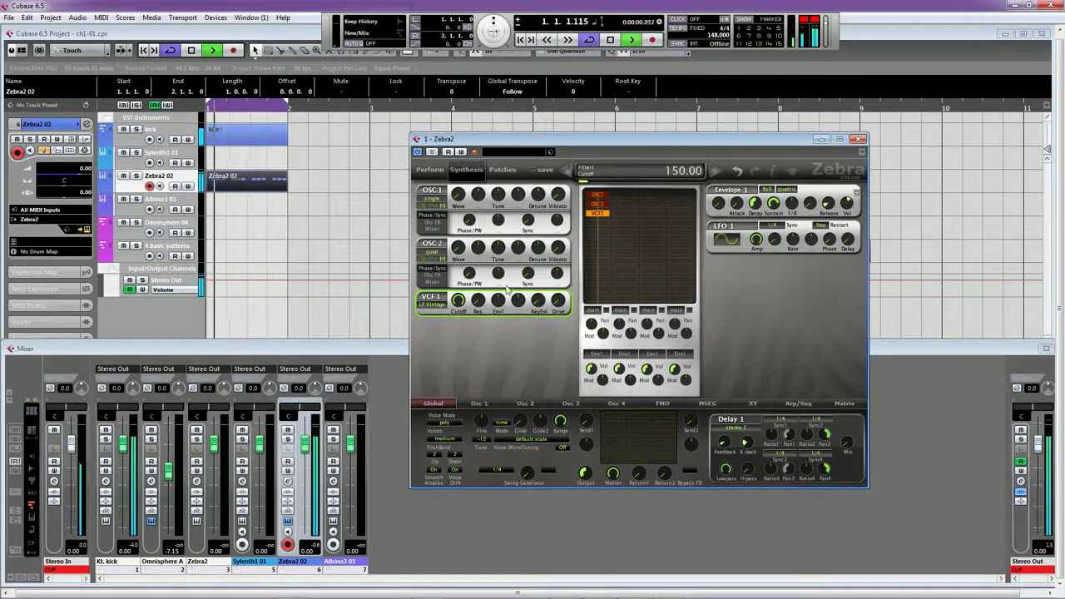
Step: Try an Env1 modulation depth of -150 on VCF1, reset the depth to 0, and lower the cutoff to 37
drag(499, 301, 503, 369)
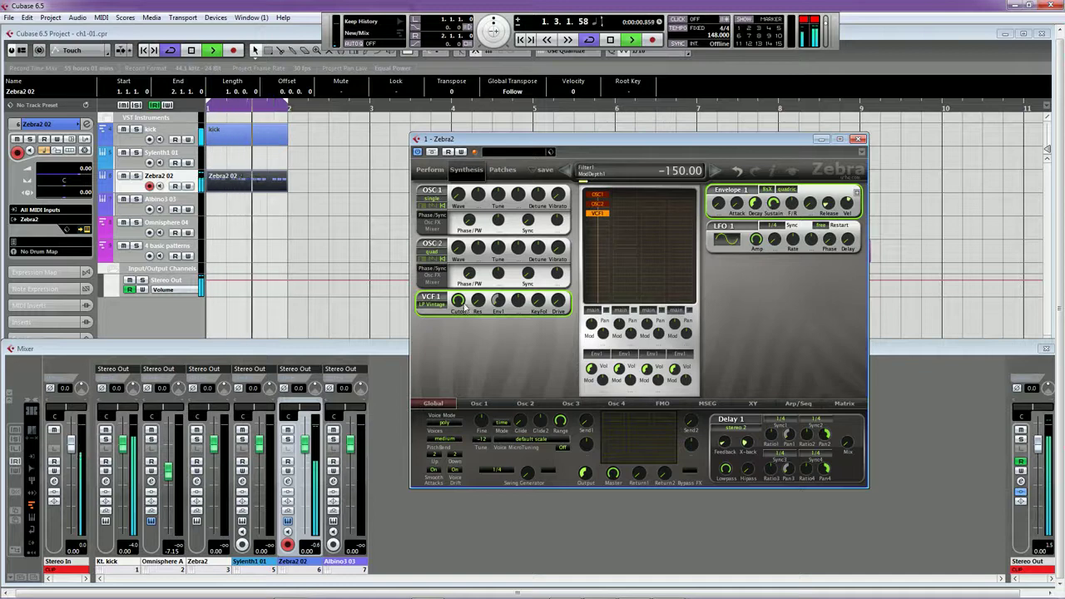
double_click(495, 305)
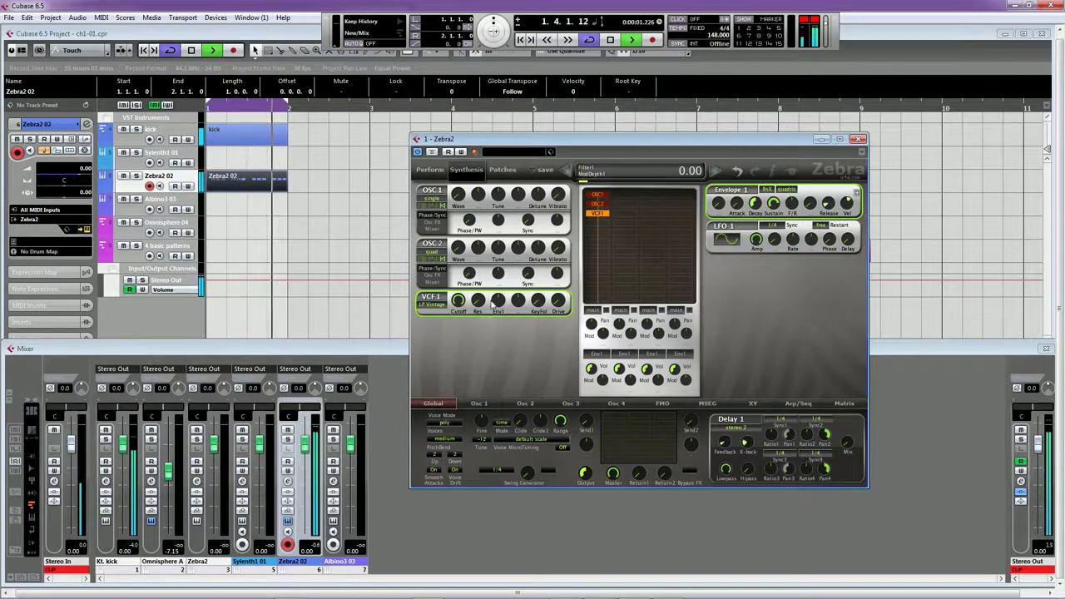
drag(458, 301, 460, 366)
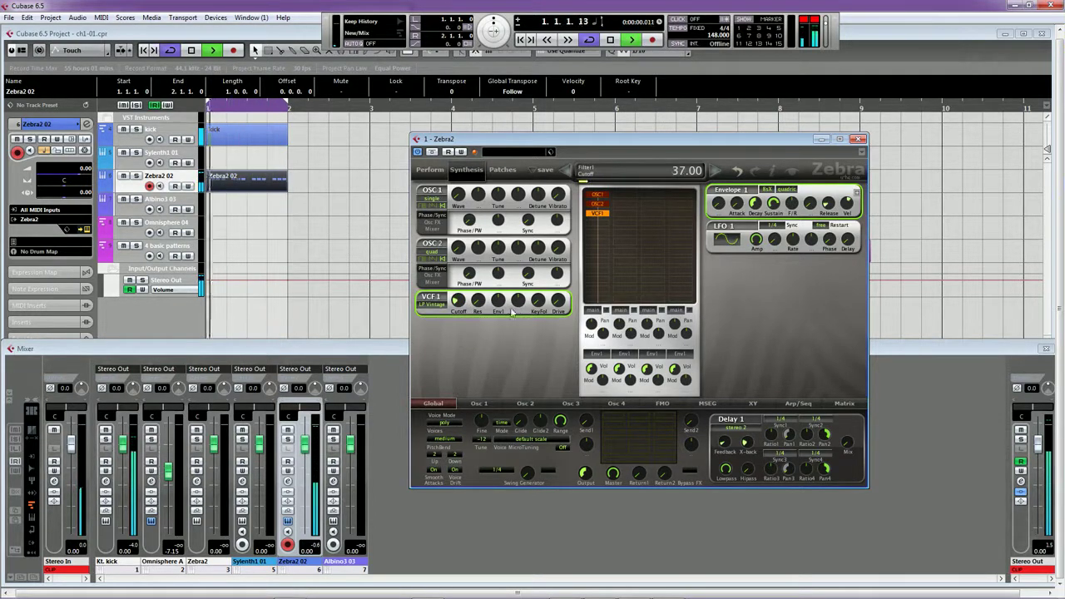
Step: Set VCF1's Env1 modulation depth to 66, mute the kick track, and stop playback
mouse_move(499, 303)
mouse_down()
mouse_move(498, 241)
mouse_move(498, 310)
mouse_up()
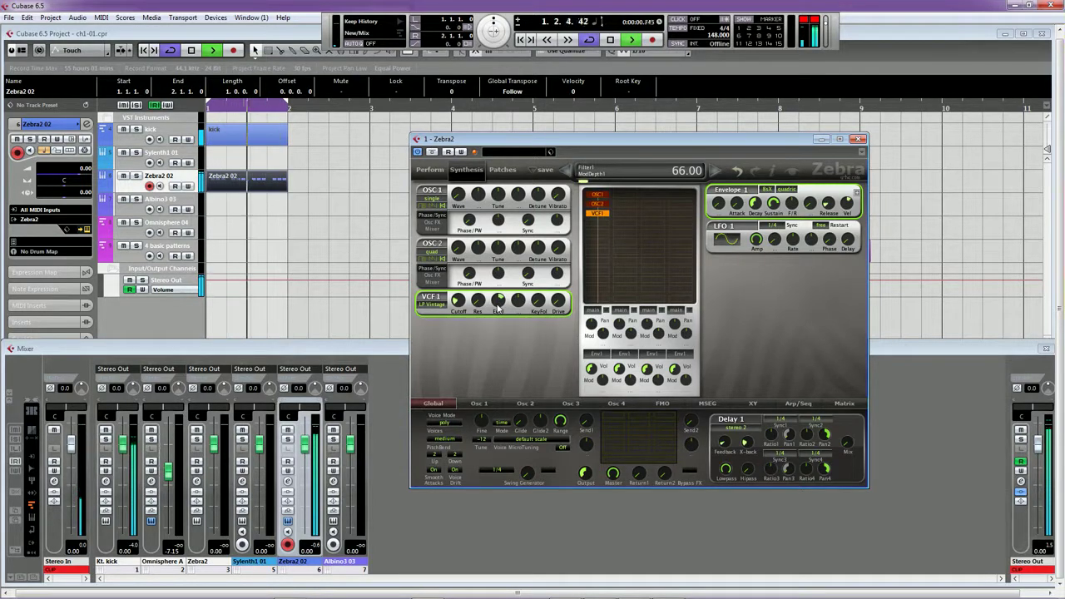
click(124, 130)
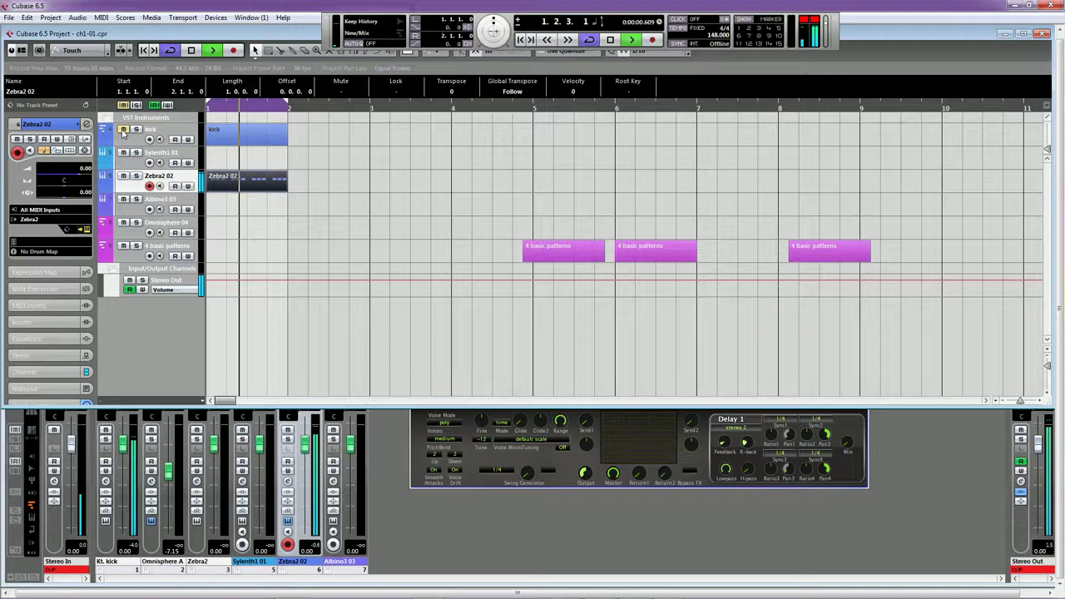
click(450, 427)
key(space)
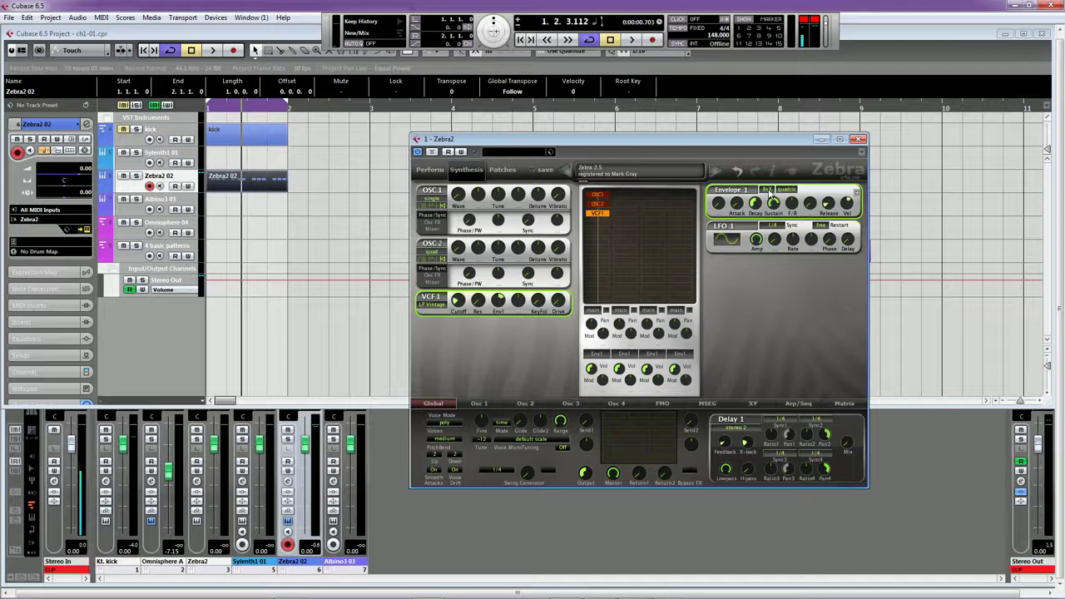
Step: Switch Envelope 1 to the v-slope curve, set its decay to 24.5, and lower its sustain while the loop plays
click(785, 190)
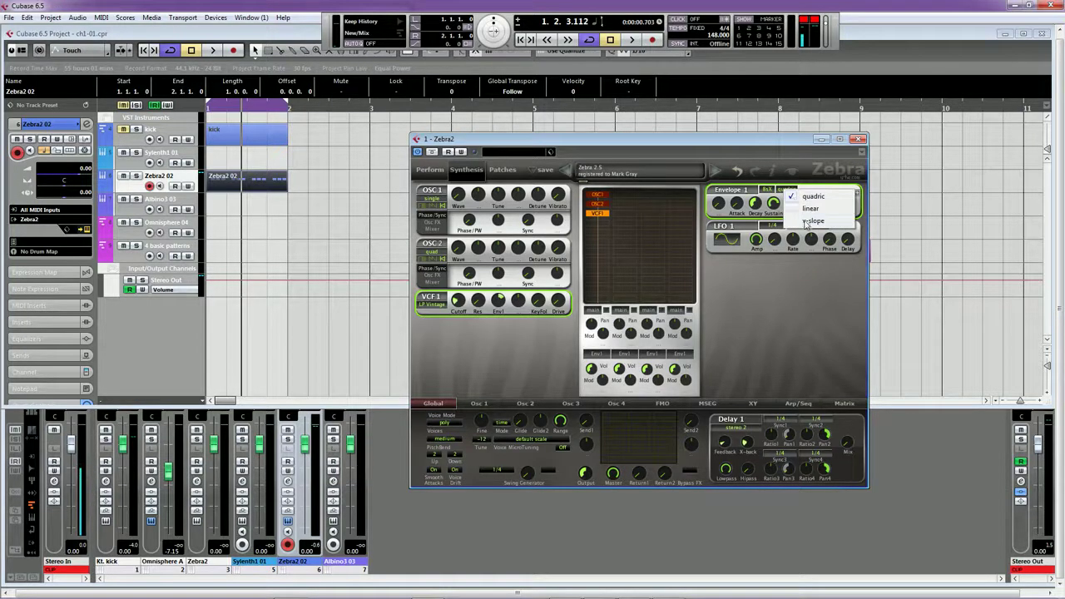
click(805, 222)
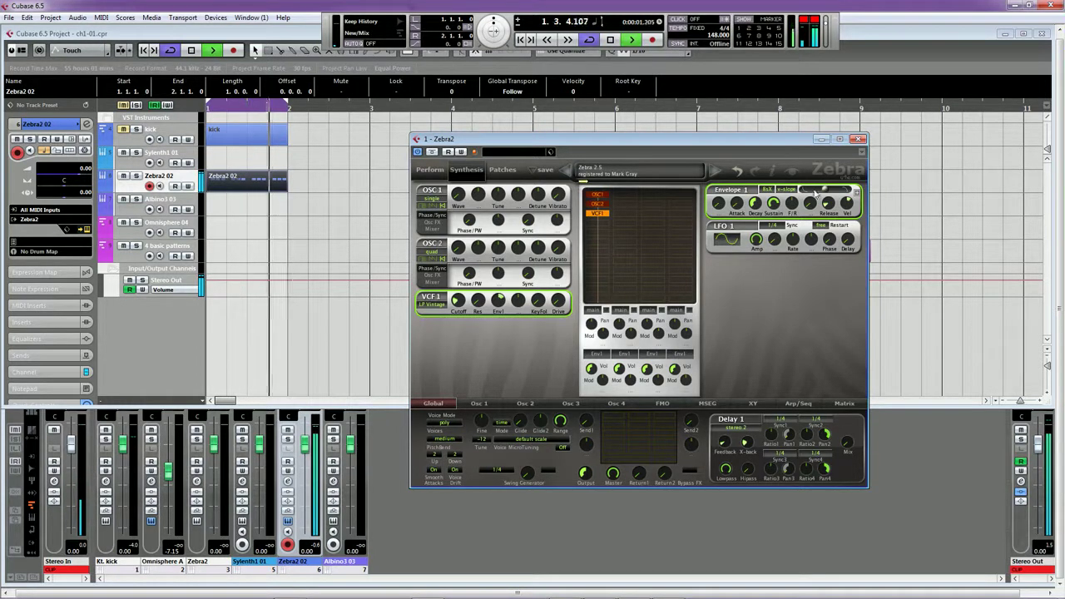
drag(754, 202, 756, 240)
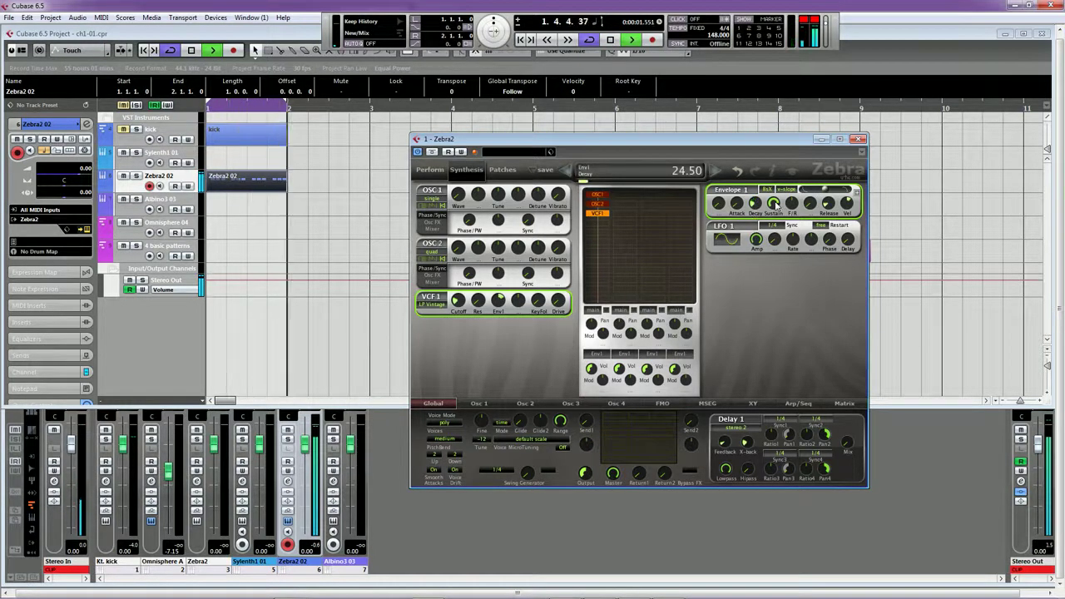
drag(773, 203, 774, 254)
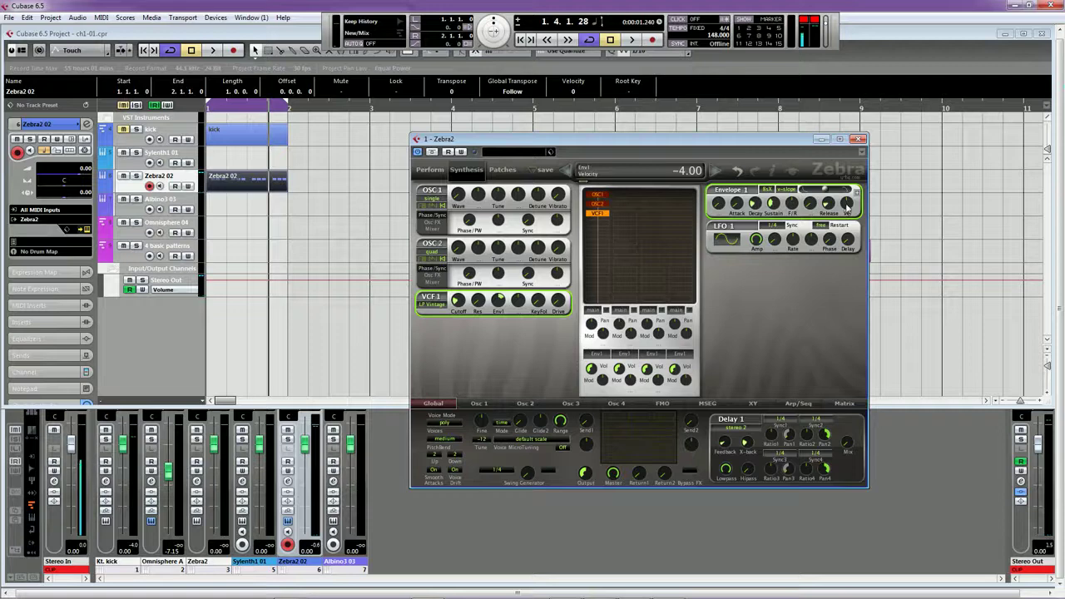
Step: Try uneven velocities across the Zebra2 02 notes in the key editor and play the loop
double_click(250, 184)
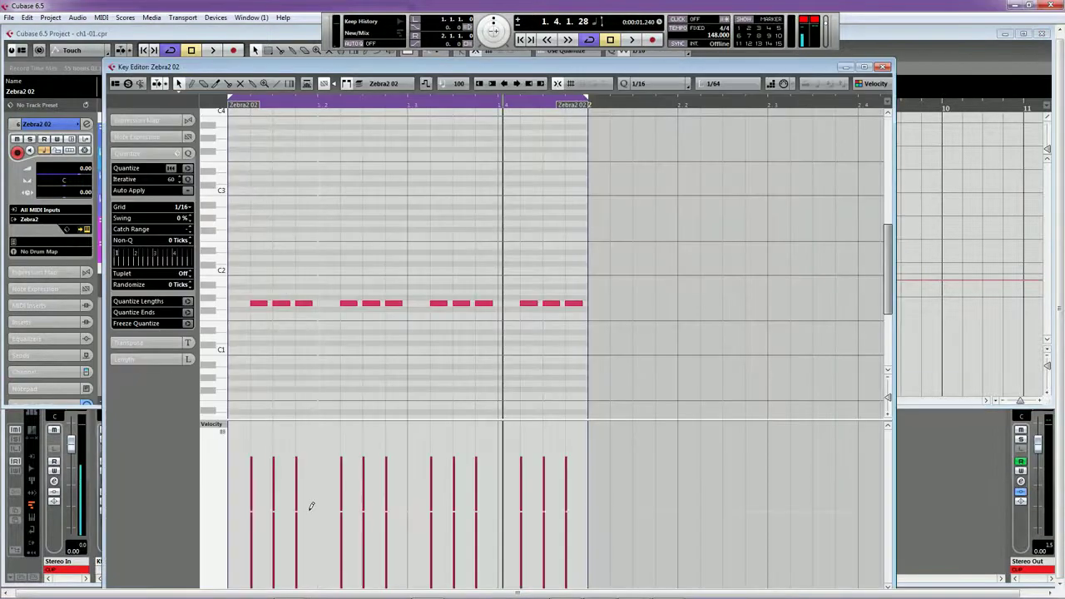
mouse_move(258, 539)
mouse_down()
mouse_move(411, 537)
mouse_move(556, 518)
mouse_up()
key(space)
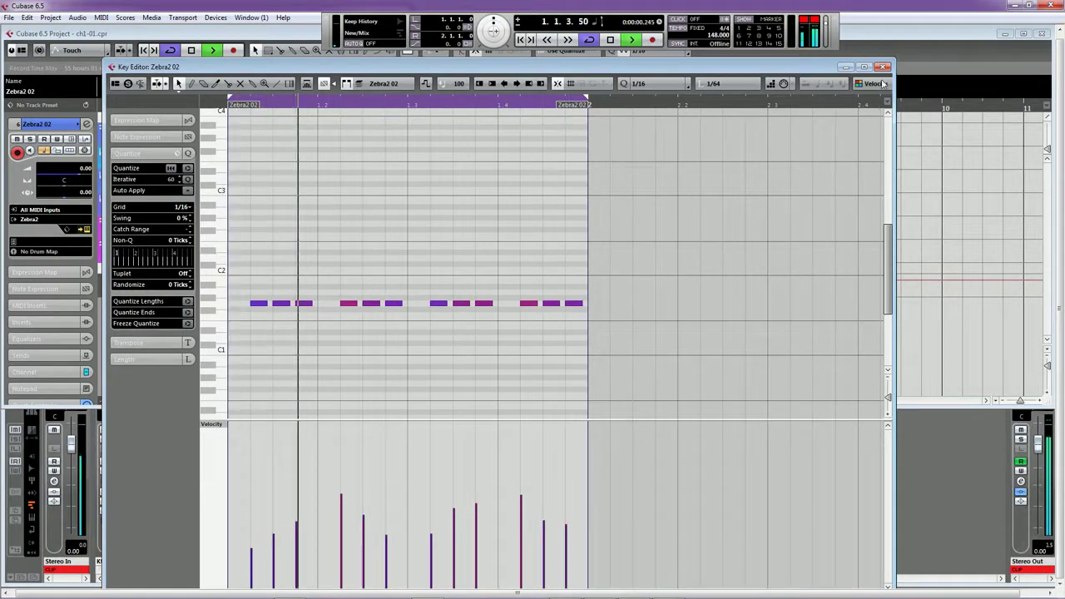
key(ctrl+e)
click(690, 481)
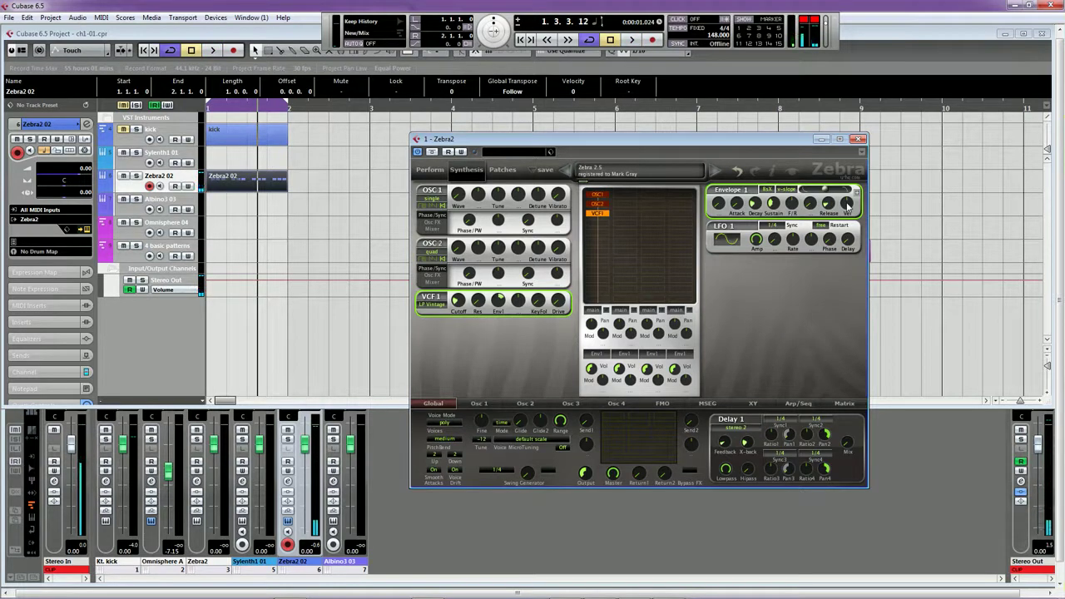
Step: Adjust Envelope 1's velocity amount while the loop plays, and check the Zebra2 02 note velocities in the key editor
key(space)
mouse_move(847, 205)
mouse_down()
mouse_move(845, 188)
mouse_move(840, 209)
mouse_up()
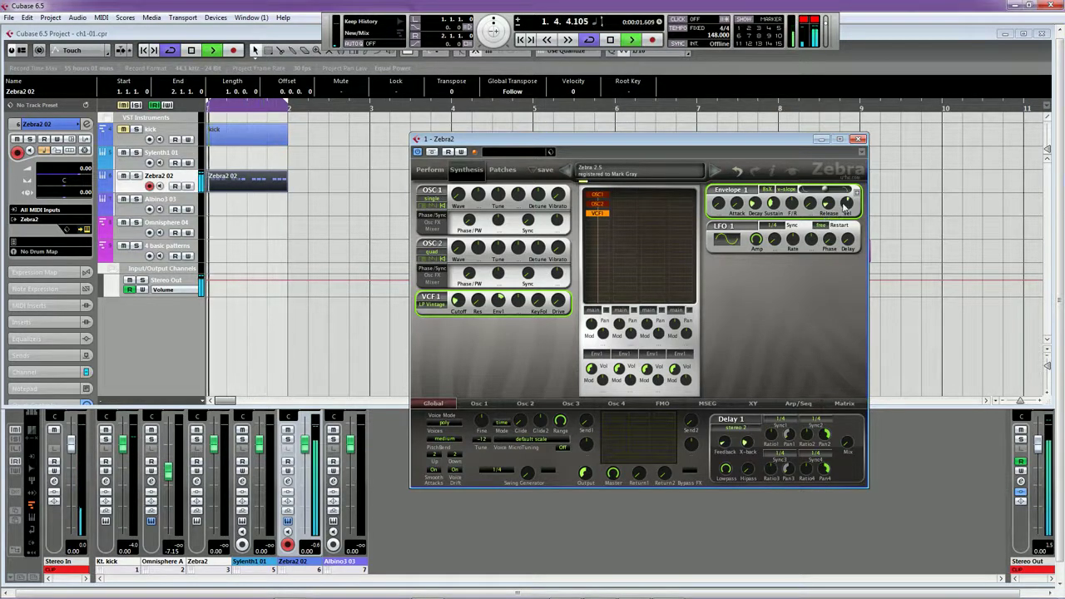
double_click(238, 186)
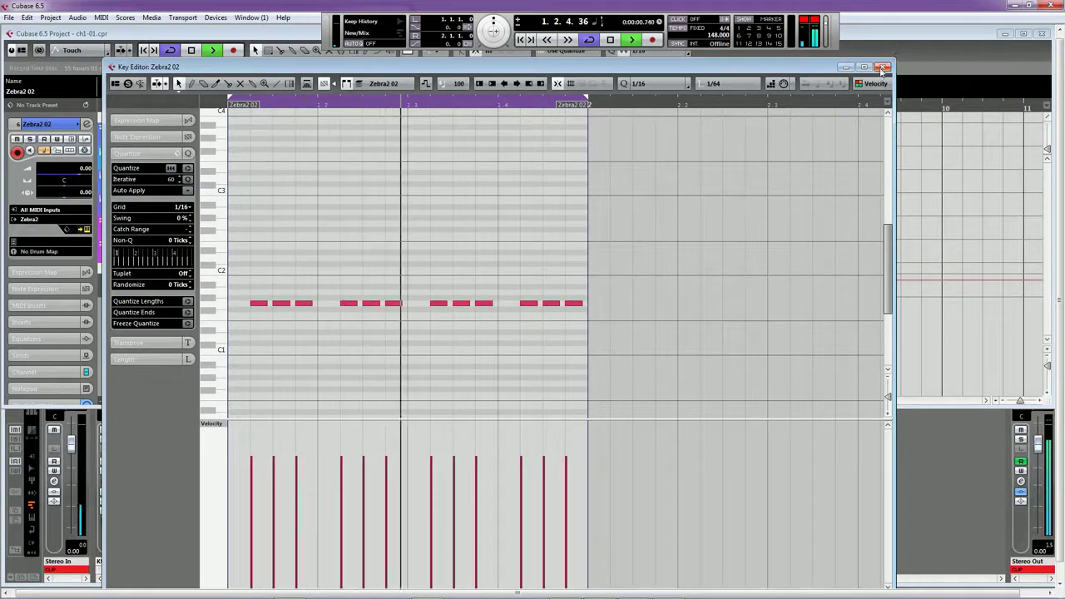
key(Escape)
Step: Set VCF1's Env1 modulation depth to 68 and unmute the kick track
click(586, 444)
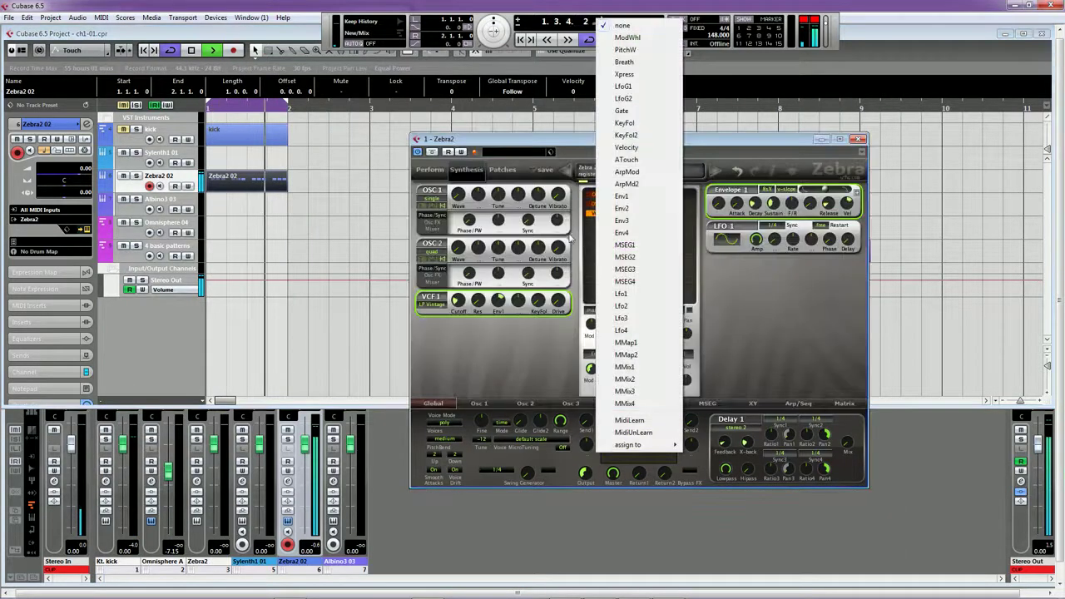
click(485, 387)
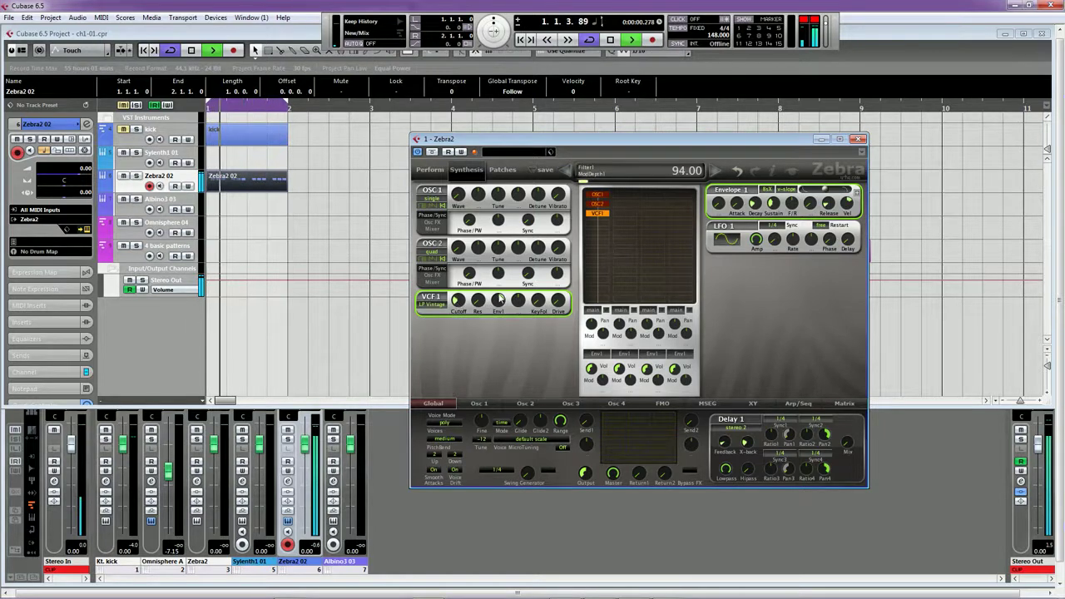
drag(499, 295, 495, 308)
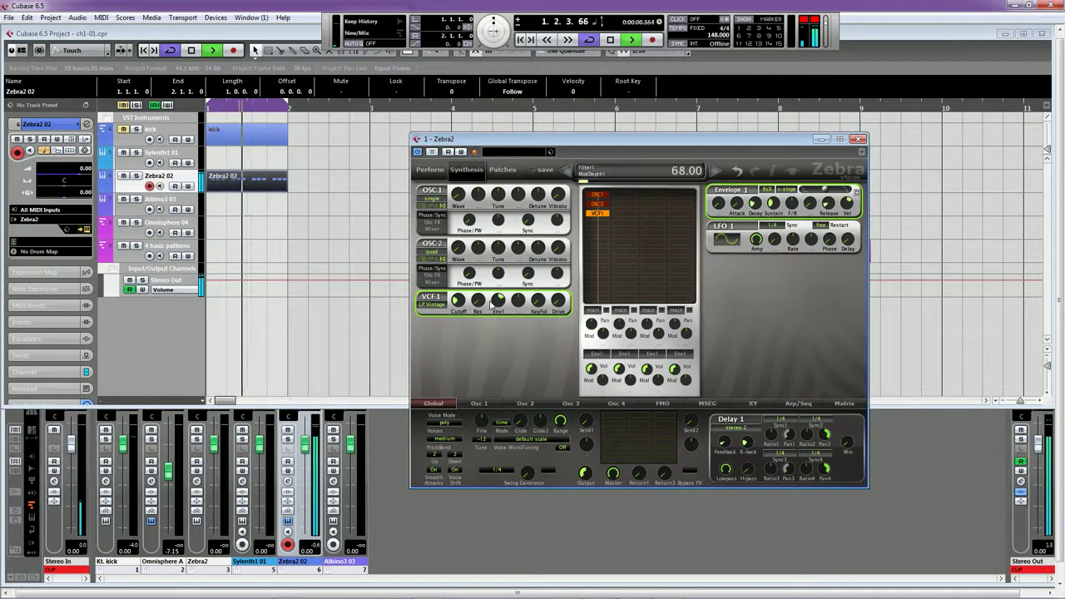
click(124, 131)
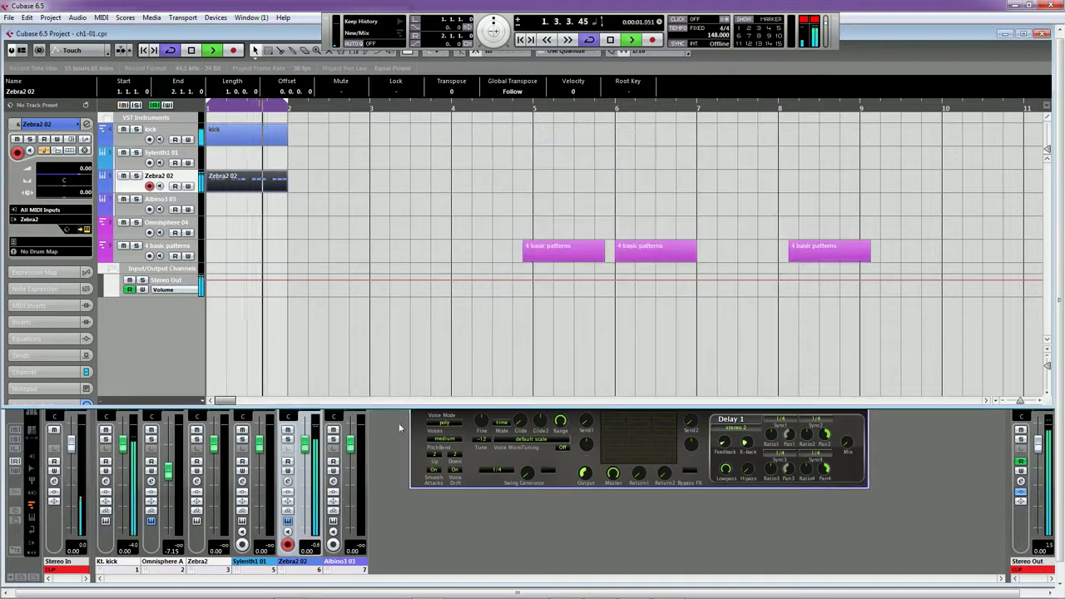
click(423, 439)
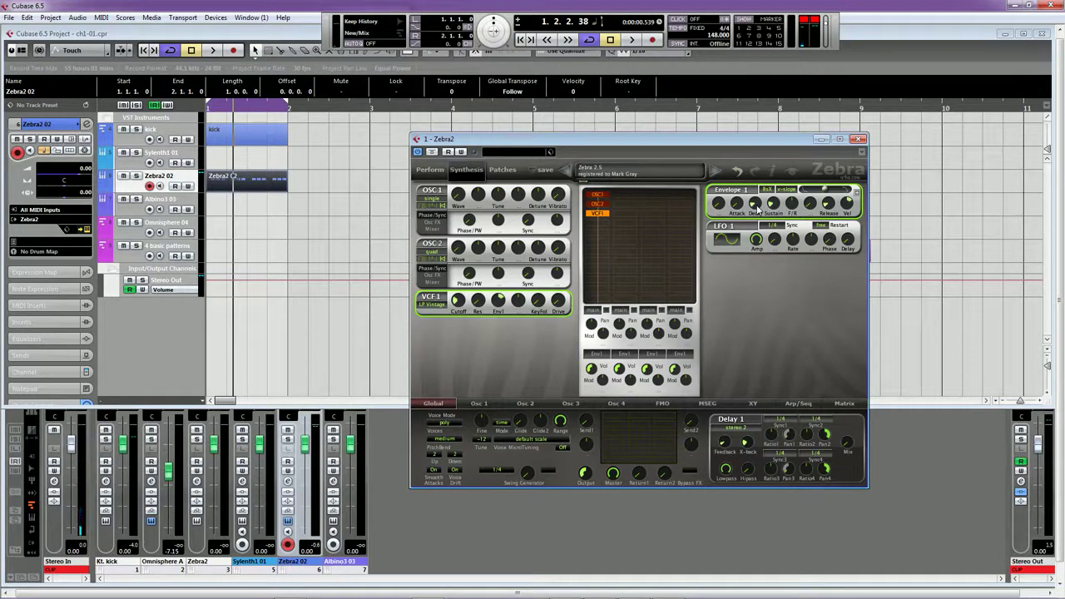
Step: Sweep Envelope 1's decay down to 0 and back up, and set its velocity to 42 and sustain to 36.5
drag(756, 204, 759, 273)
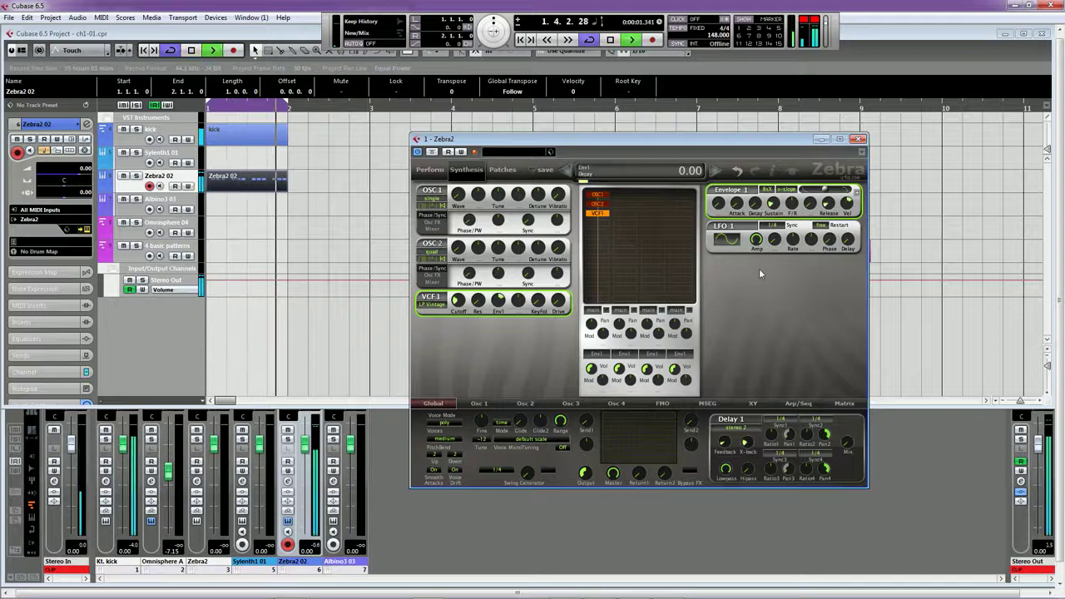
drag(762, 190, 774, 163)
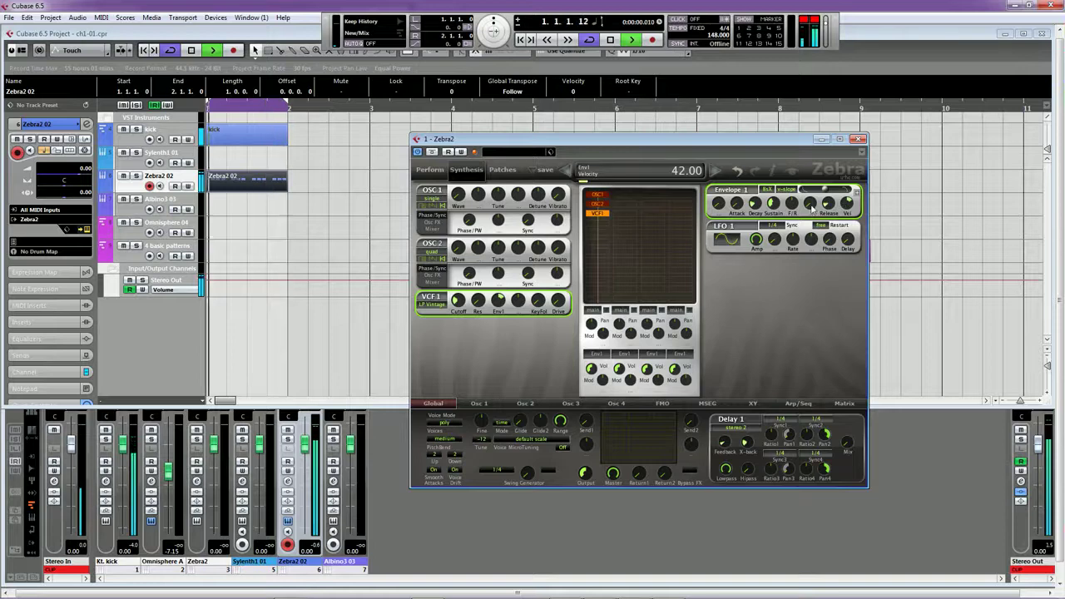
drag(775, 208, 829, 208)
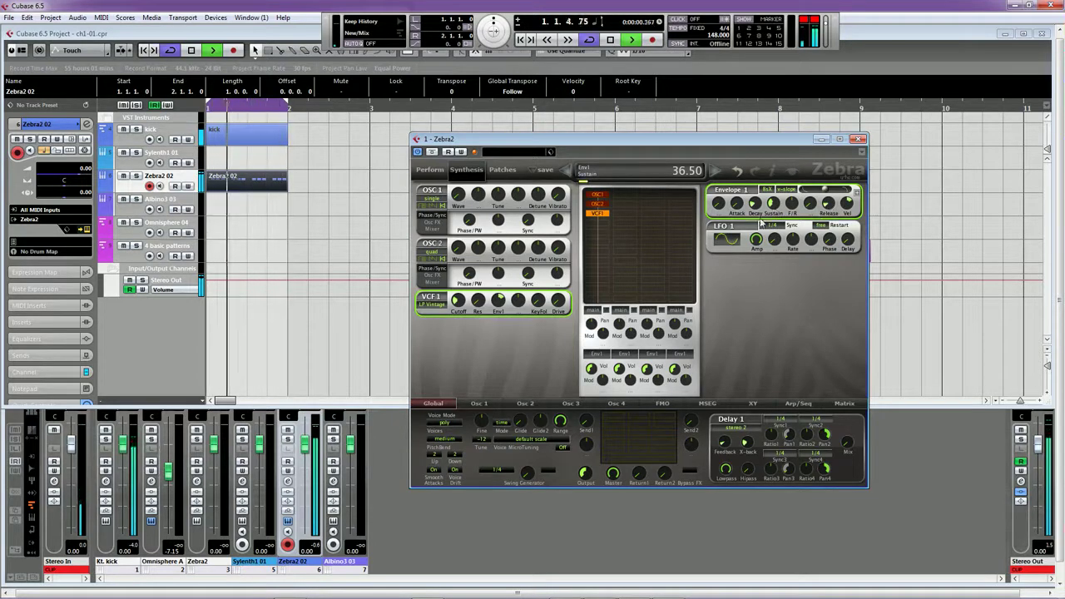
Step: Adjust VCF1's Env1 modulation depth and raise its cutoff while the loop plays, and stop playback
click(500, 303)
drag(510, 308, 500, 306)
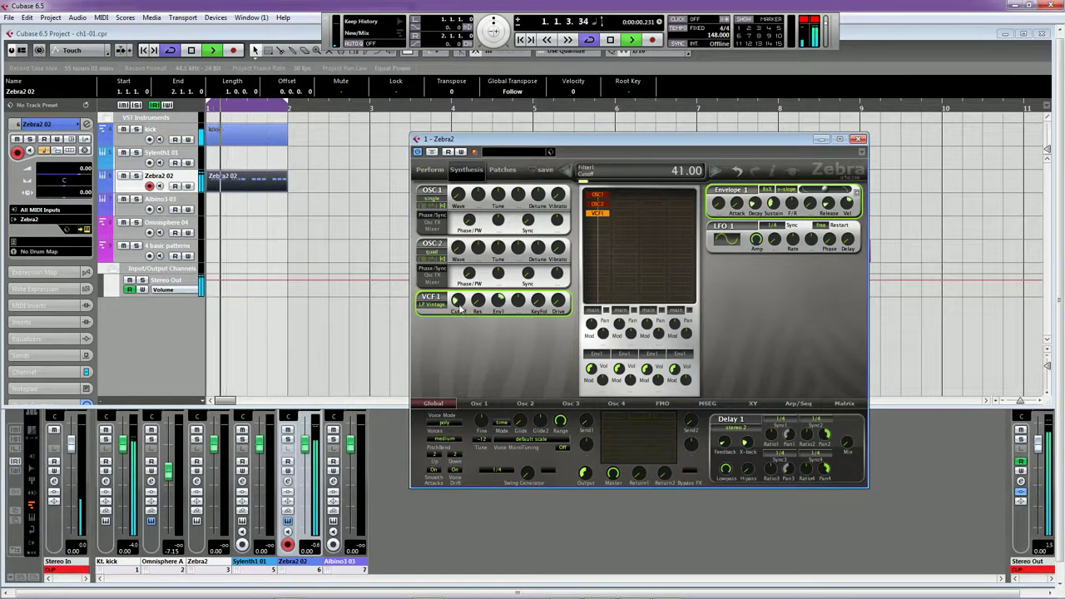
drag(460, 309, 493, 311)
key(space)
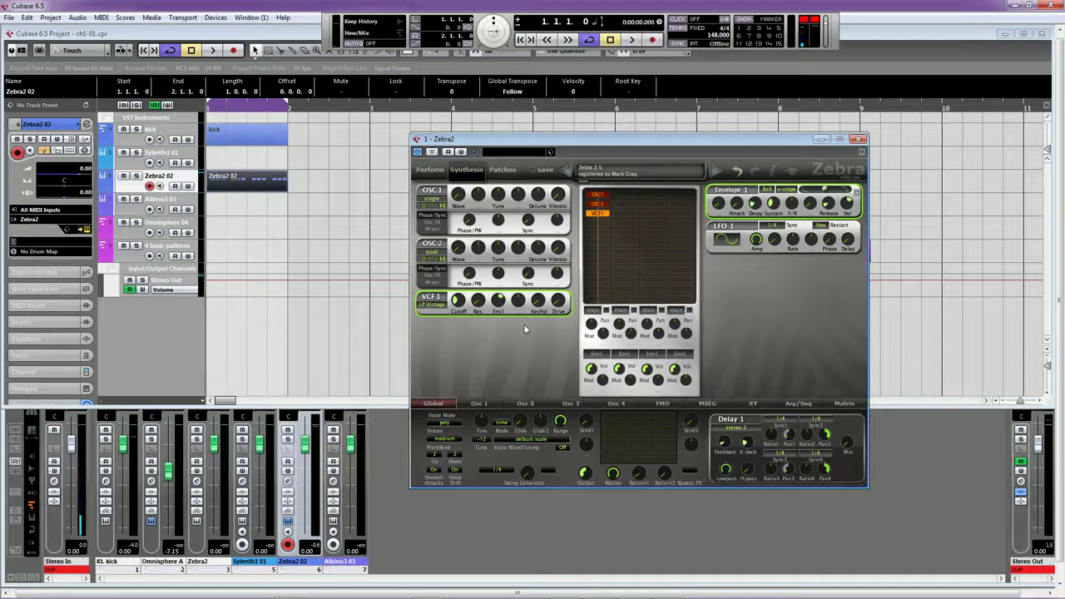
Step: Swap the Zebra2 02 clip at bar 1 with the 4 basic patterns clip near bar 5 and play the loop
drag(510, 139, 478, 419)
click(256, 185)
drag(256, 185, 737, 252)
drag(524, 258, 254, 186)
key(space)
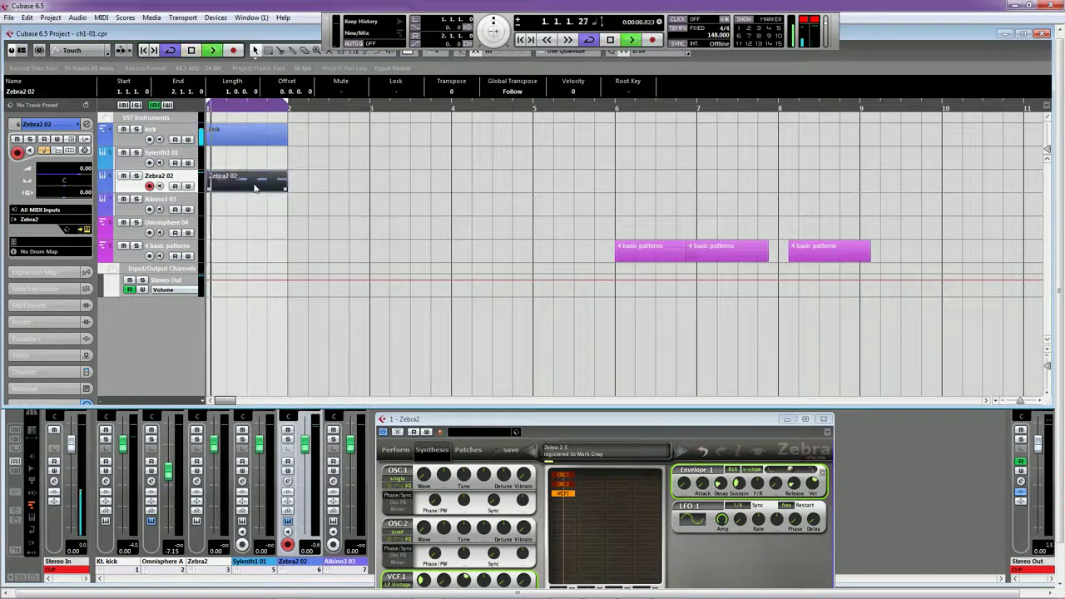
Step: Replace the Zebra2 02 clip at bar 1 with the 4 basic patterns clip from bar 8 and play the loop
double_click(255, 188)
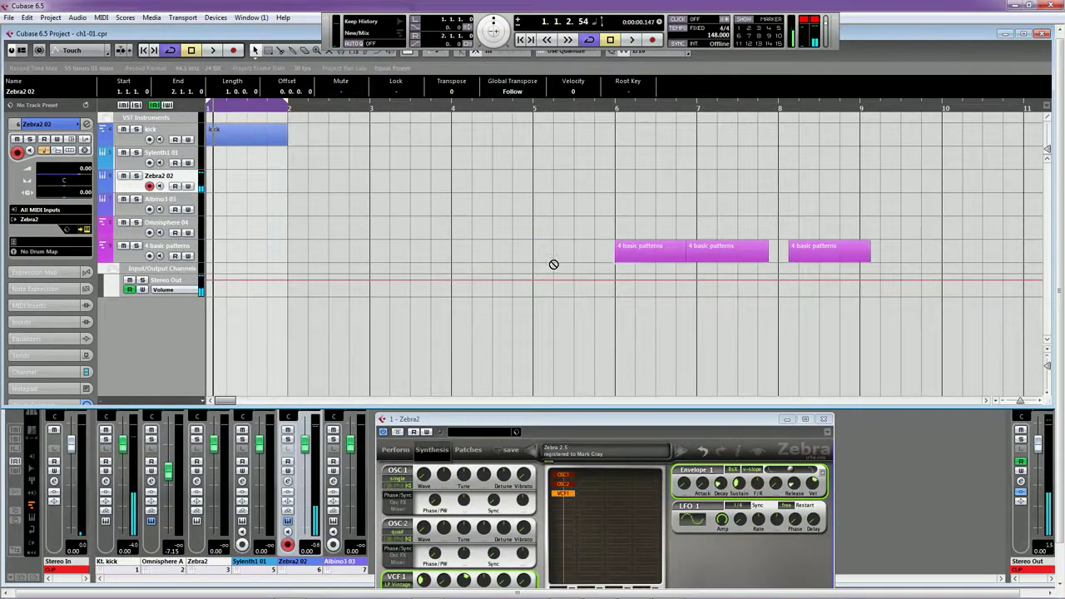
click(687, 259)
drag(243, 188, 533, 258)
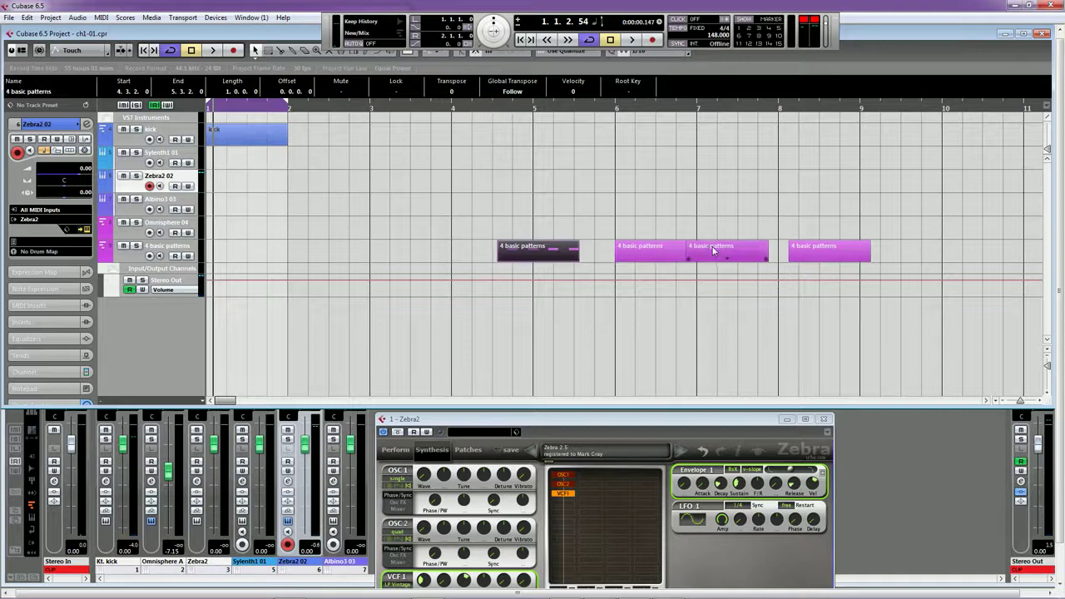
drag(790, 254, 230, 184)
key(space)
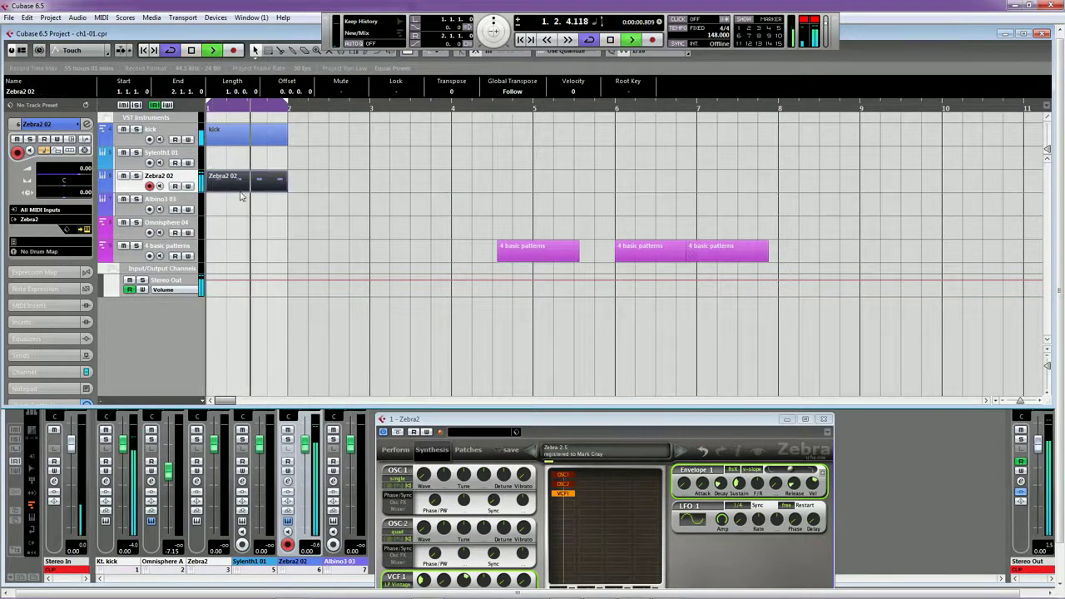
Step: Transpose all four notes of the Zebra2 02 clip down one octave, lengthen them, and close the key editor
double_click(243, 184)
key(ctrl+a)
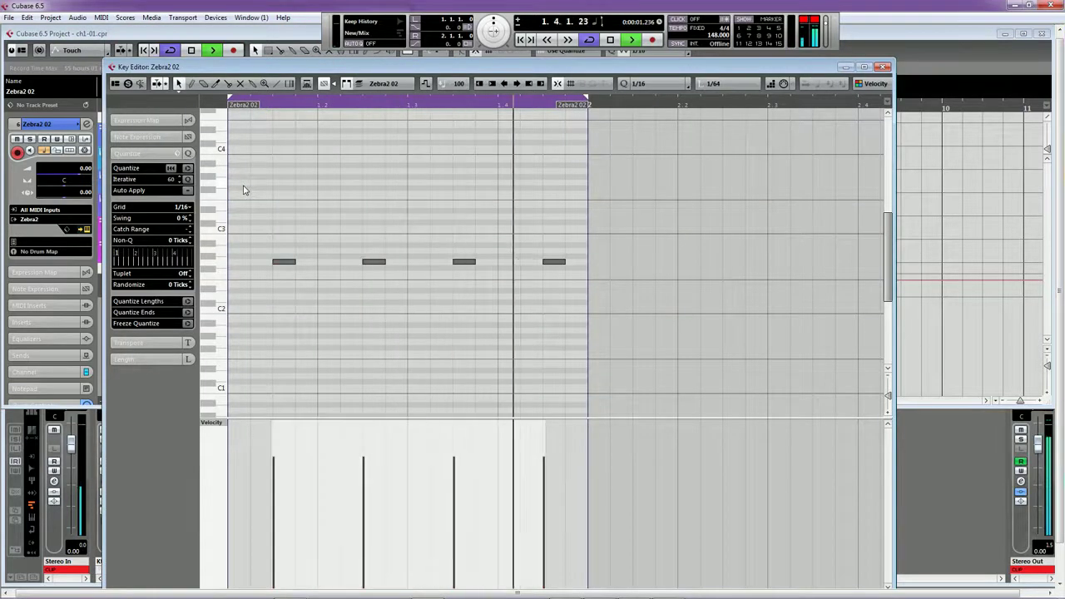
key(shift+Down)
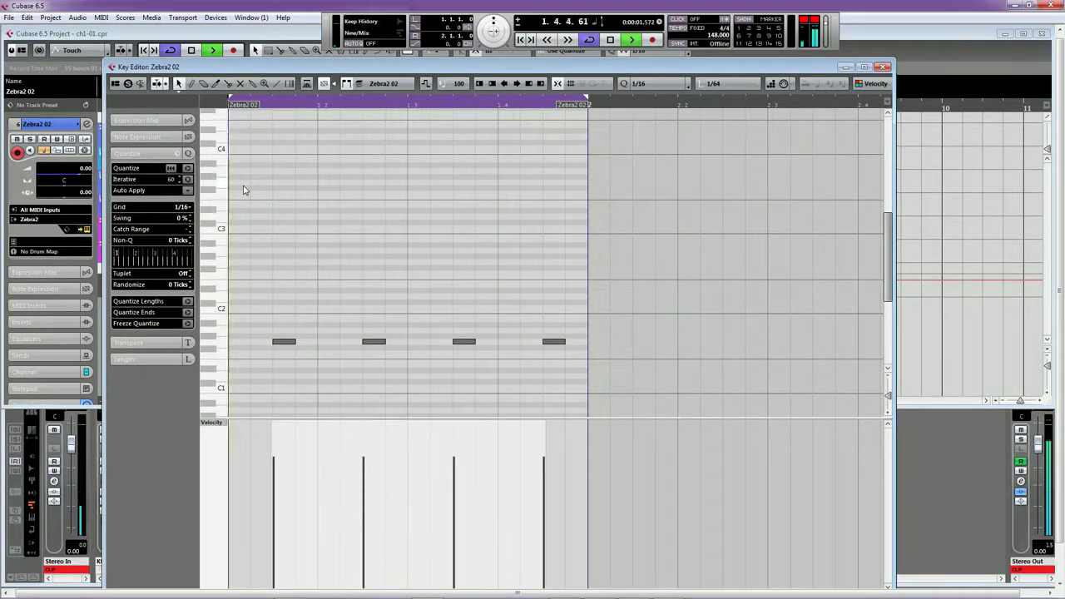
drag(285, 363, 578, 321)
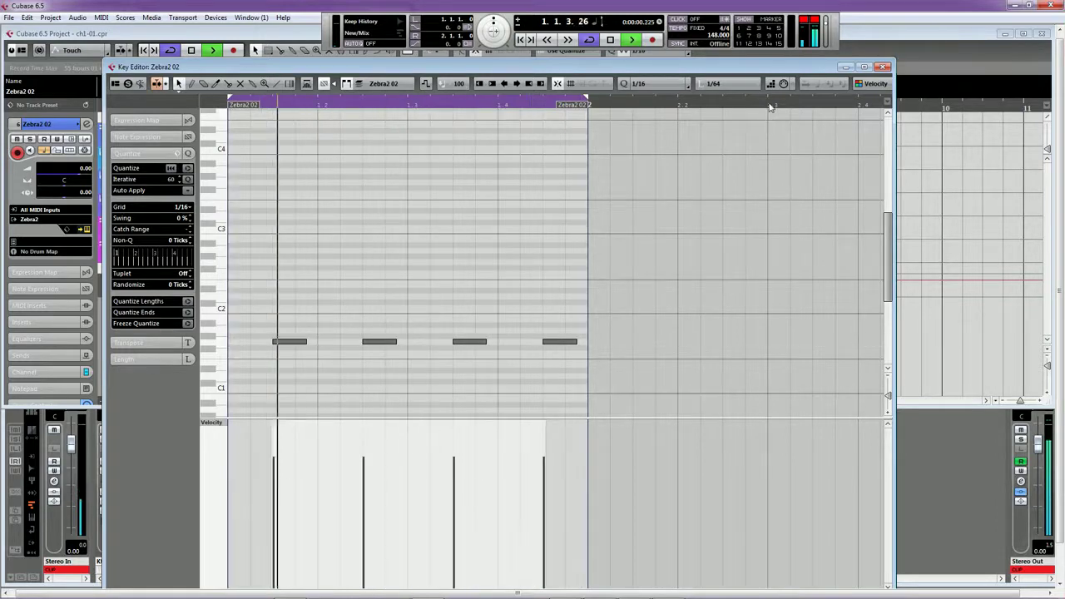
key(Escape)
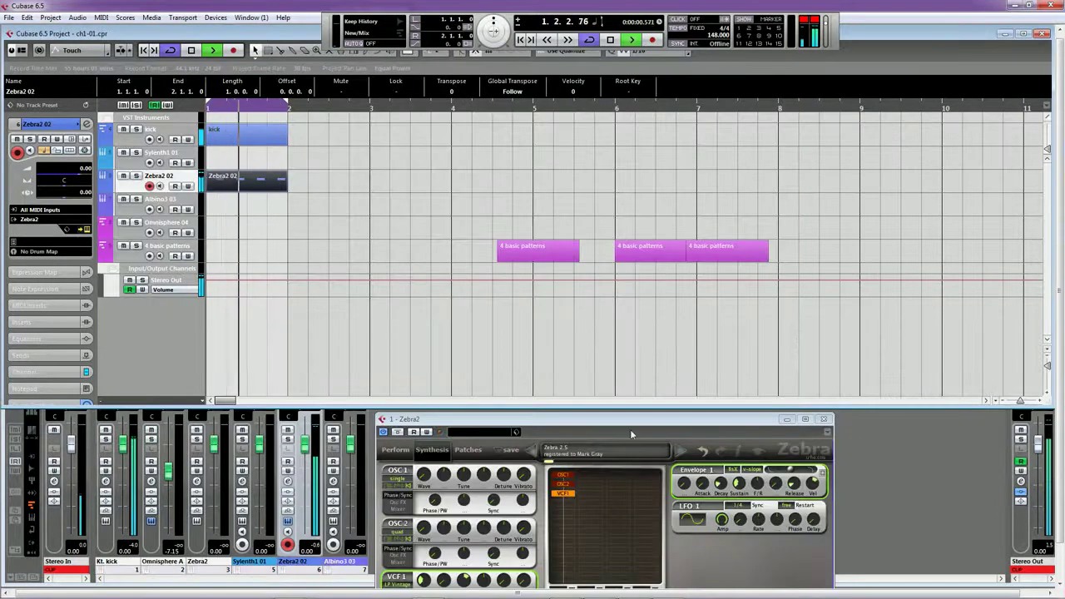
Step: Adjust Envelope 1's decay and VCF1's cutoff and modulation depth over the loop, set the sustain to 51.5, and stop playback
drag(630, 430, 626, 183)
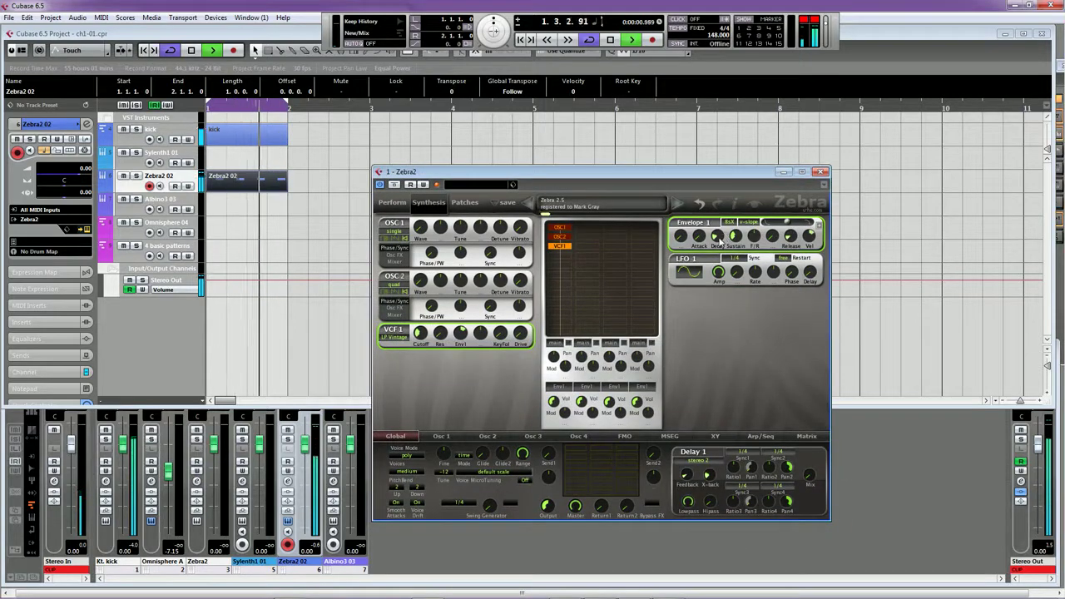
drag(721, 242, 720, 238)
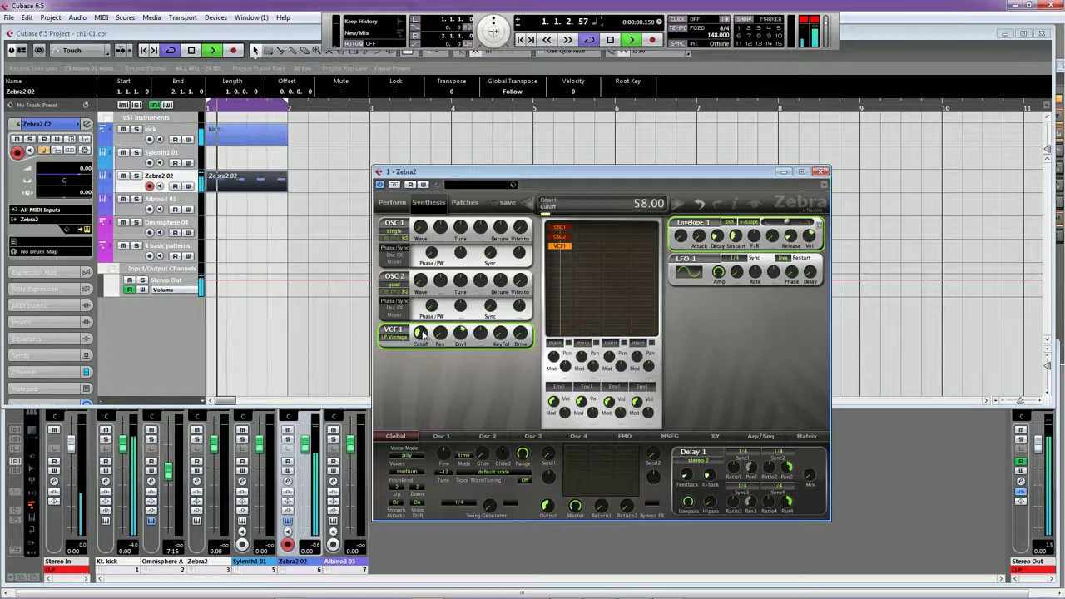
drag(423, 335, 461, 337)
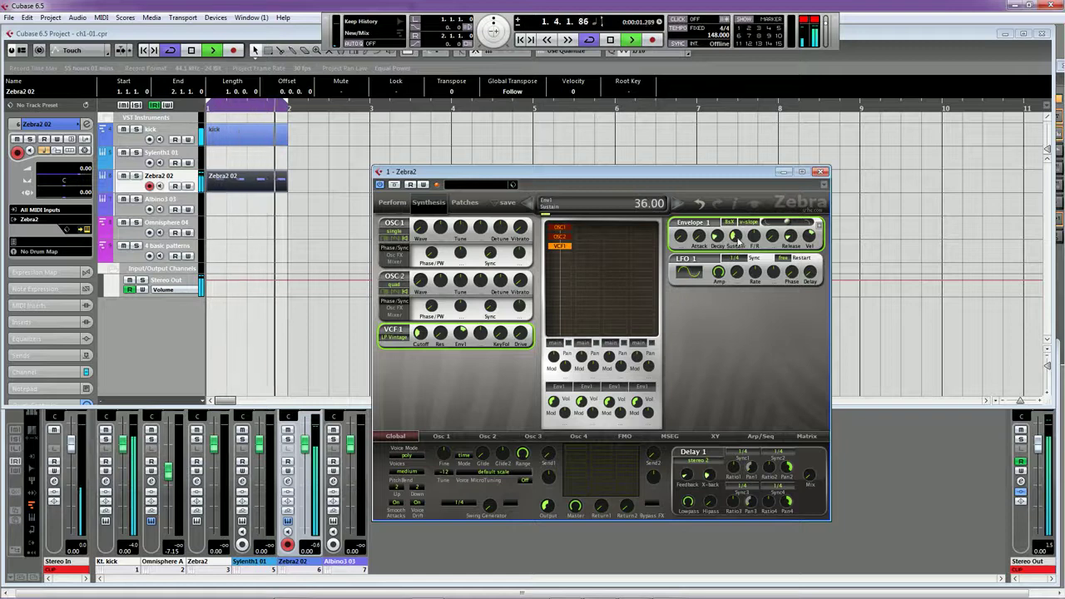
mouse_move(736, 235)
mouse_down()
mouse_move(725, 210)
mouse_move(724, 225)
mouse_up()
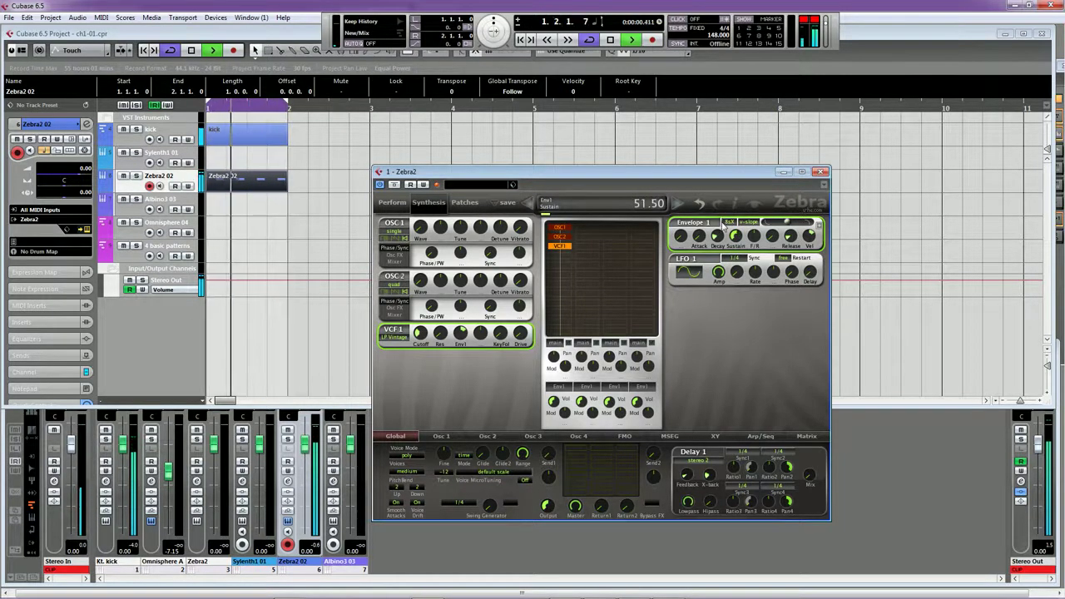
key(space)
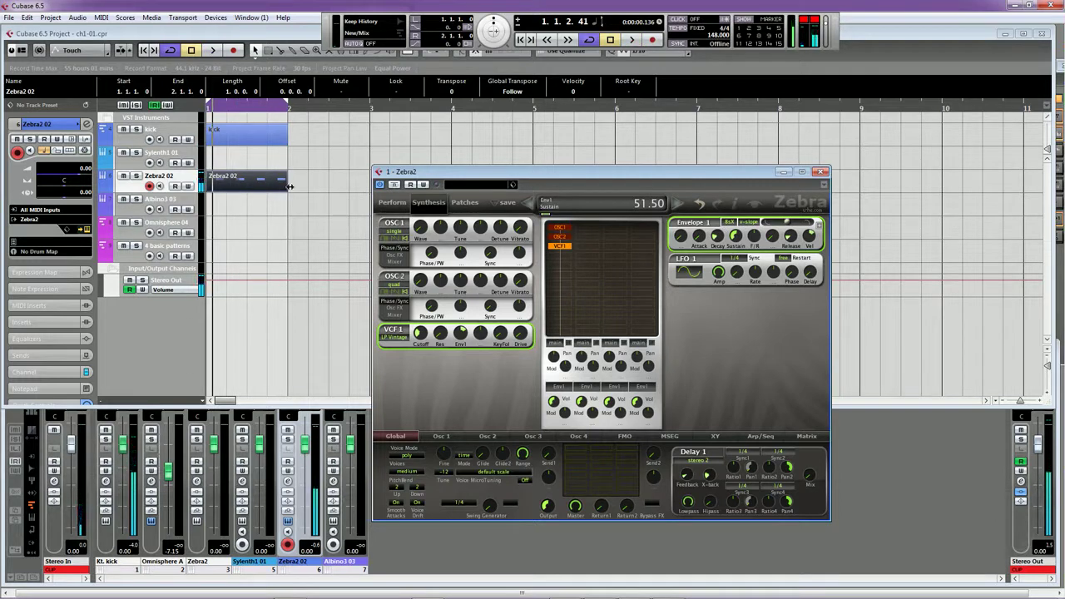
Step: Swap the Zebra2 02 clip at bar 1 with the 4 basic patterns clip from bar 6 and audition the loop
drag(444, 178, 426, 188)
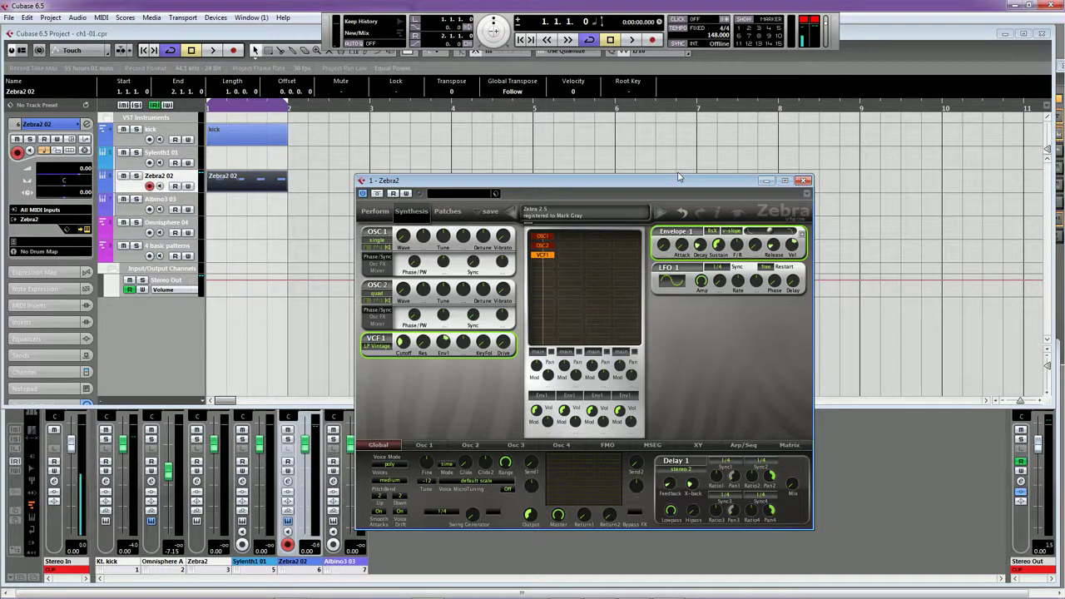
key(space)
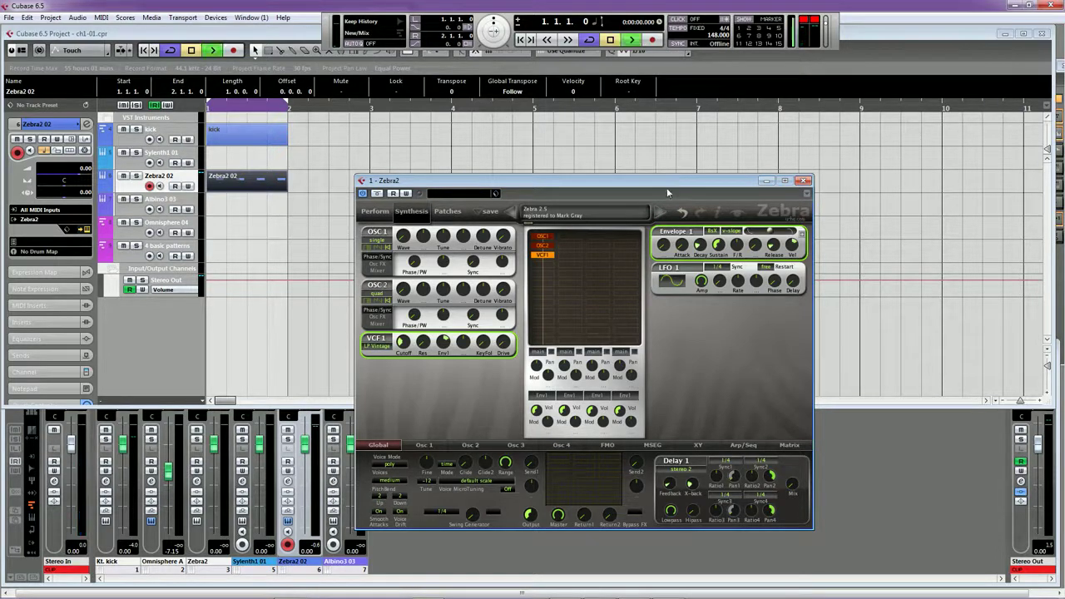
drag(422, 185, 254, 400)
drag(239, 188, 422, 251)
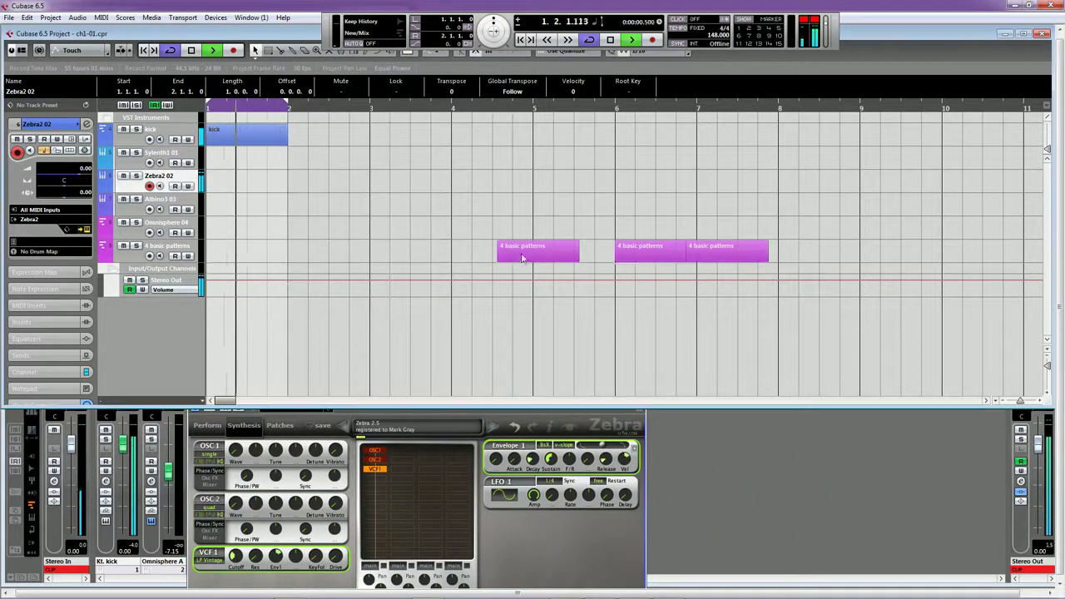
click(575, 256)
drag(628, 257, 222, 187)
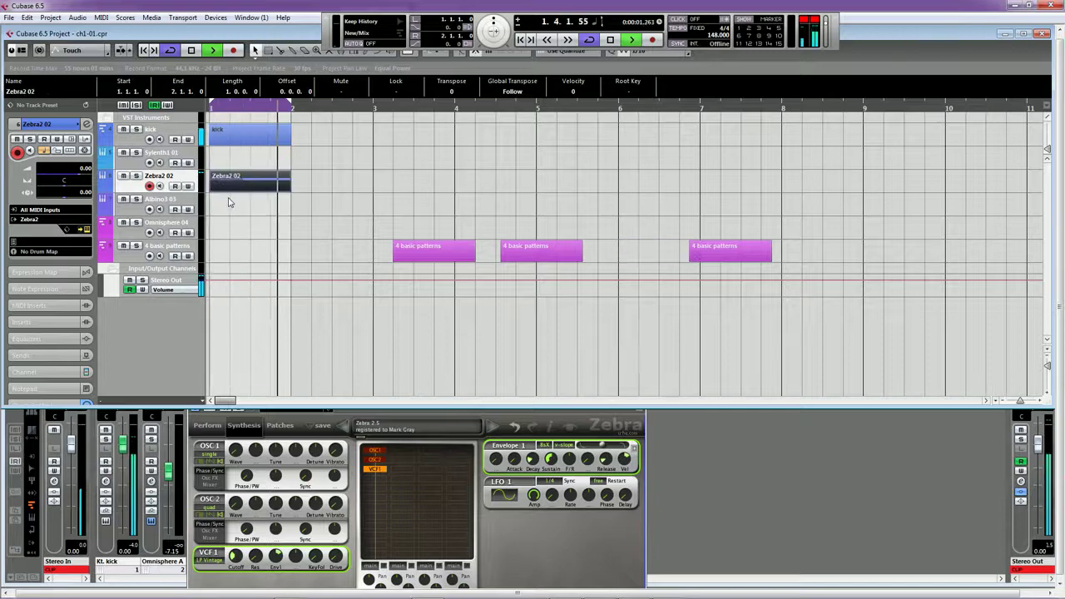
key(space)
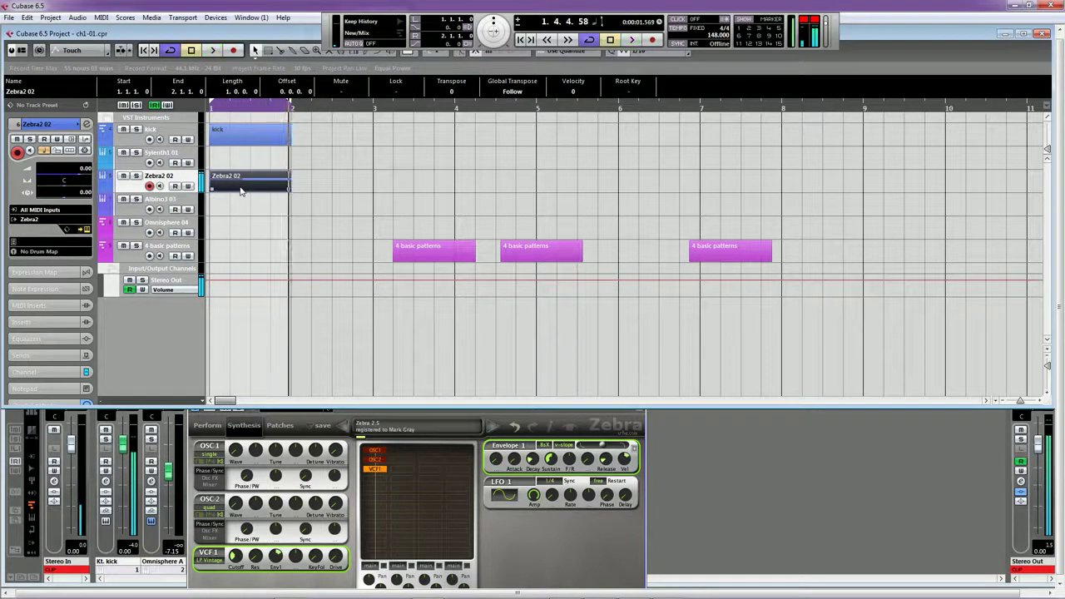
Step: Replace the Zebra2 02 clip at bar 1 with the 4 basic patterns clip near bar 7 and start the loop
drag(330, 413, 548, 307)
drag(248, 178, 628, 249)
drag(730, 249, 224, 188)
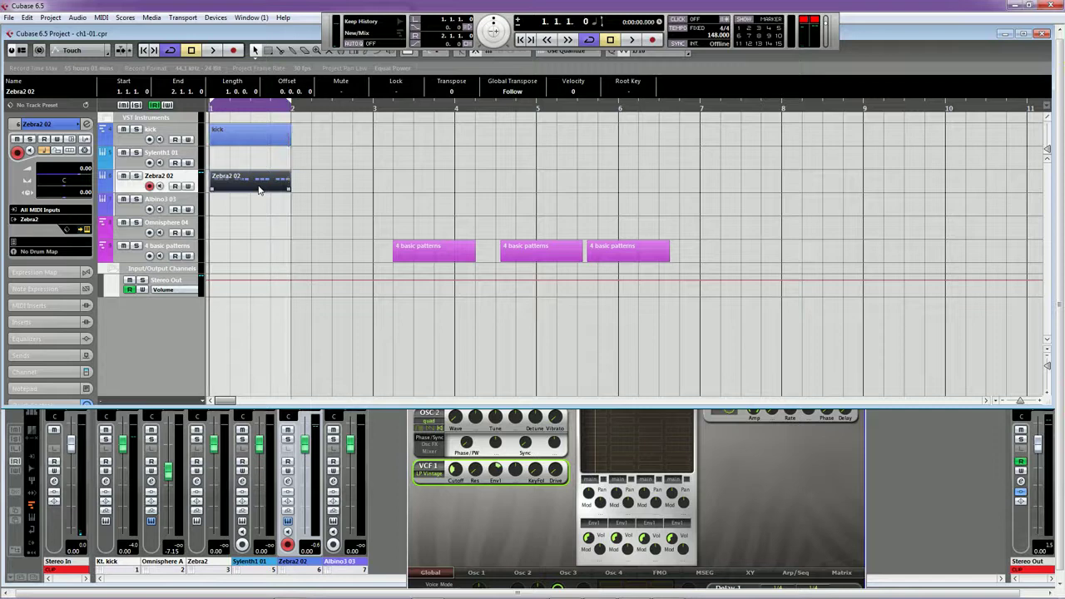
key(space)
Step: Restart the loop from bar 1 and adjust Zebra2's VCF1 modulation depth to 64 and Envelope 1's decay to 20
click(484, 516)
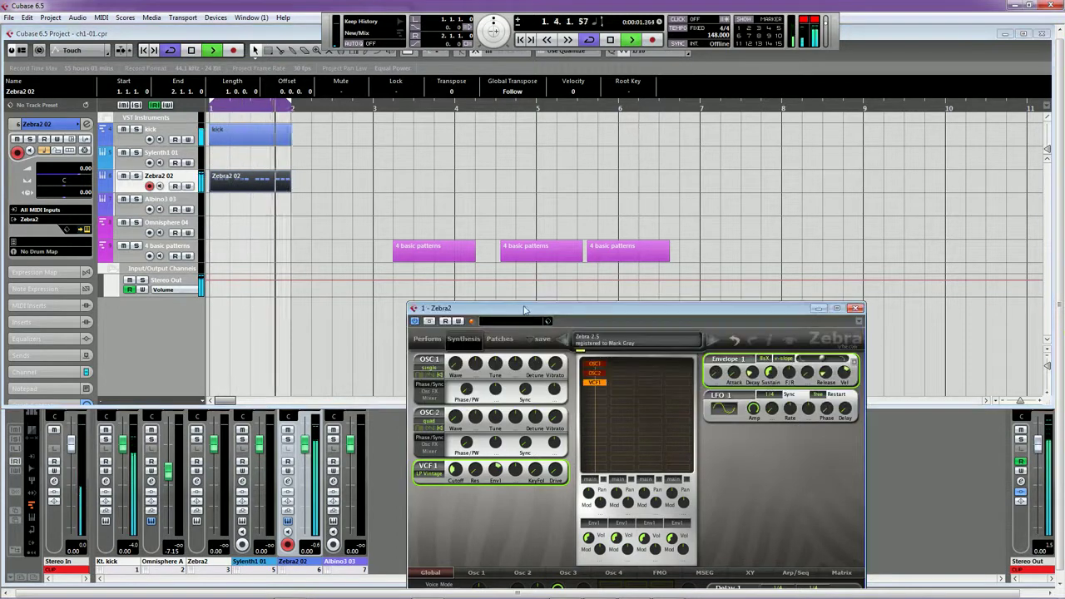
drag(526, 298, 527, 135)
key(space)
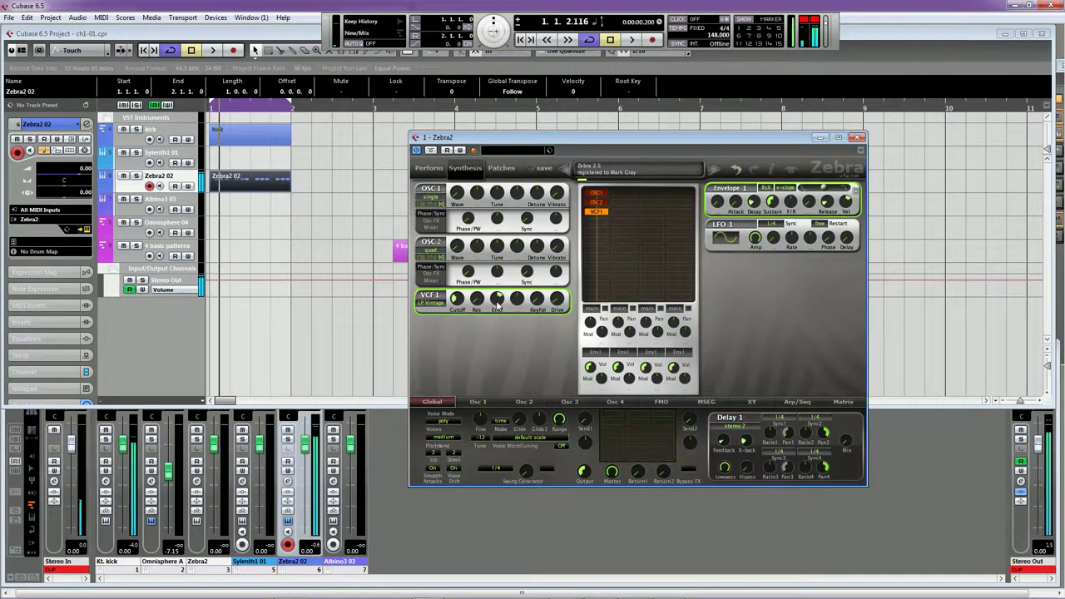
key(Home)
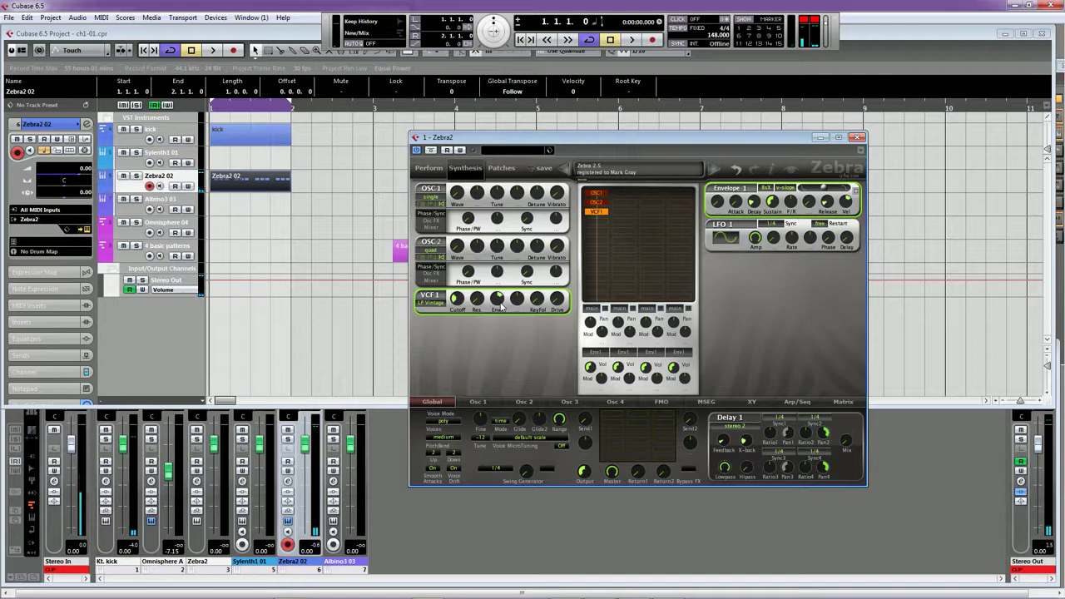
key(space)
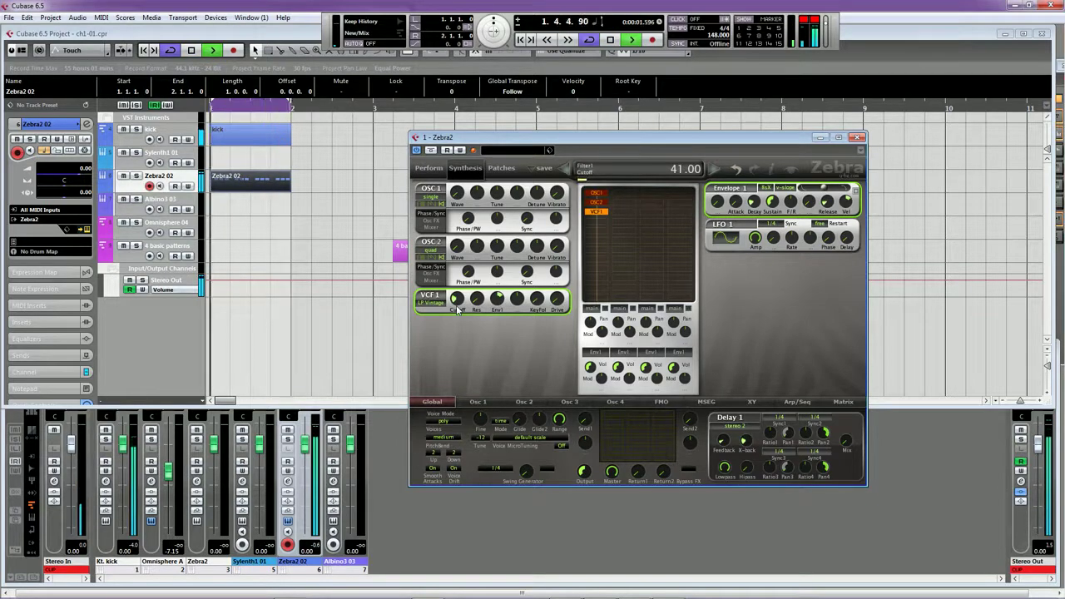
drag(497, 305, 496, 308)
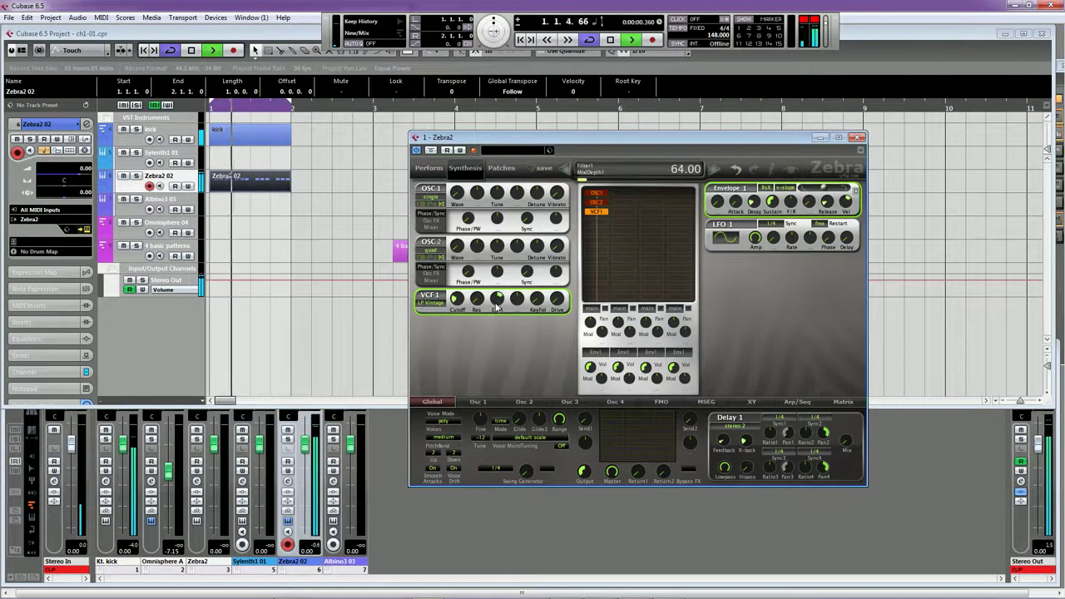
drag(561, 299, 561, 265)
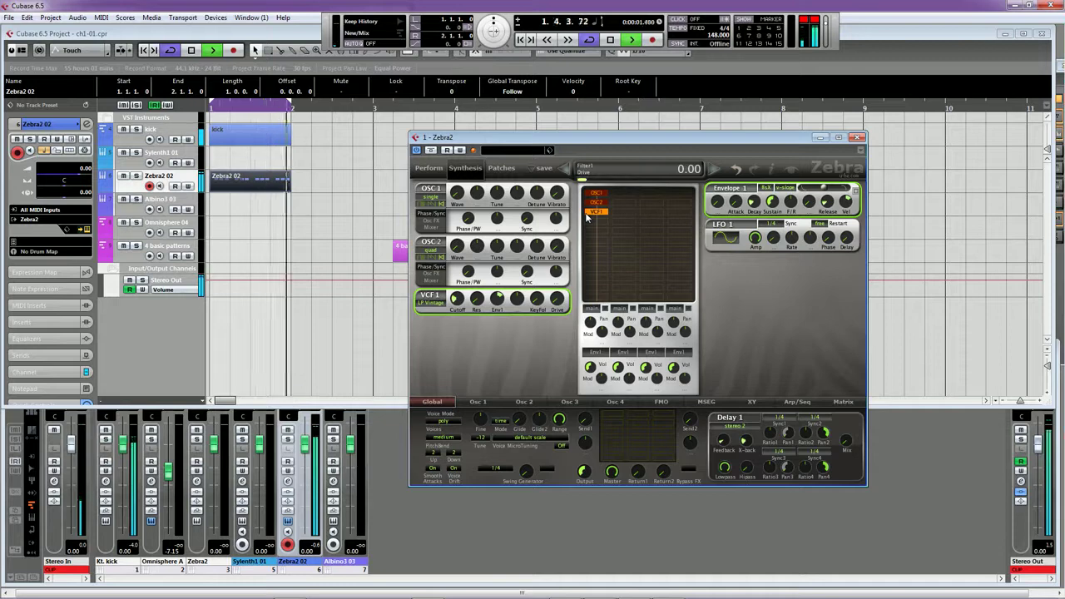
drag(771, 204, 755, 240)
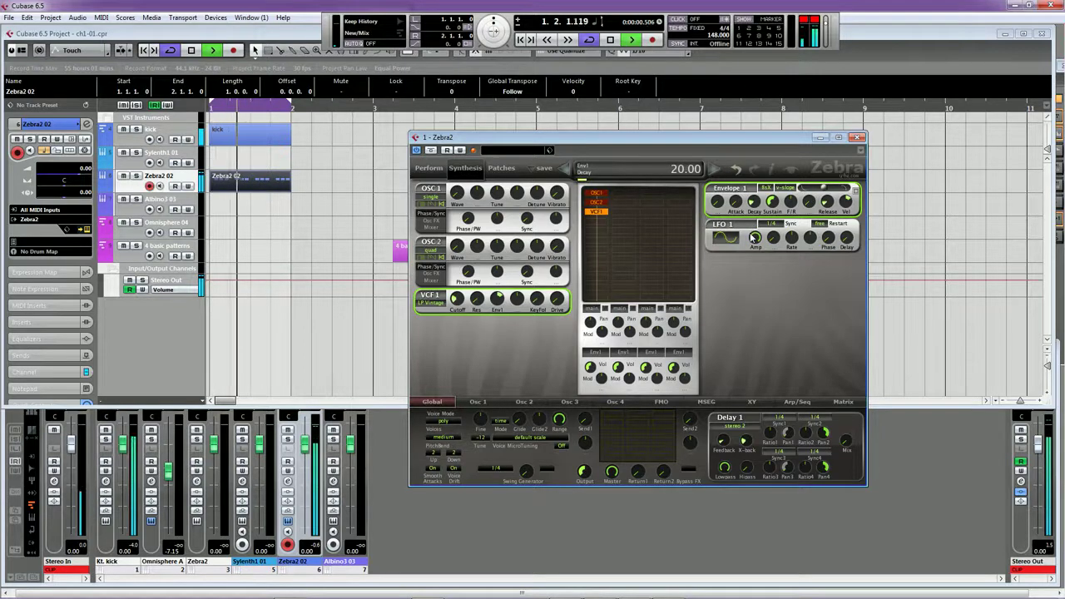
Step: Place the second, sixth, eighth and last notes of the Zebra2 02 clip one octave above the others and play the loop
key(space)
double_click(252, 184)
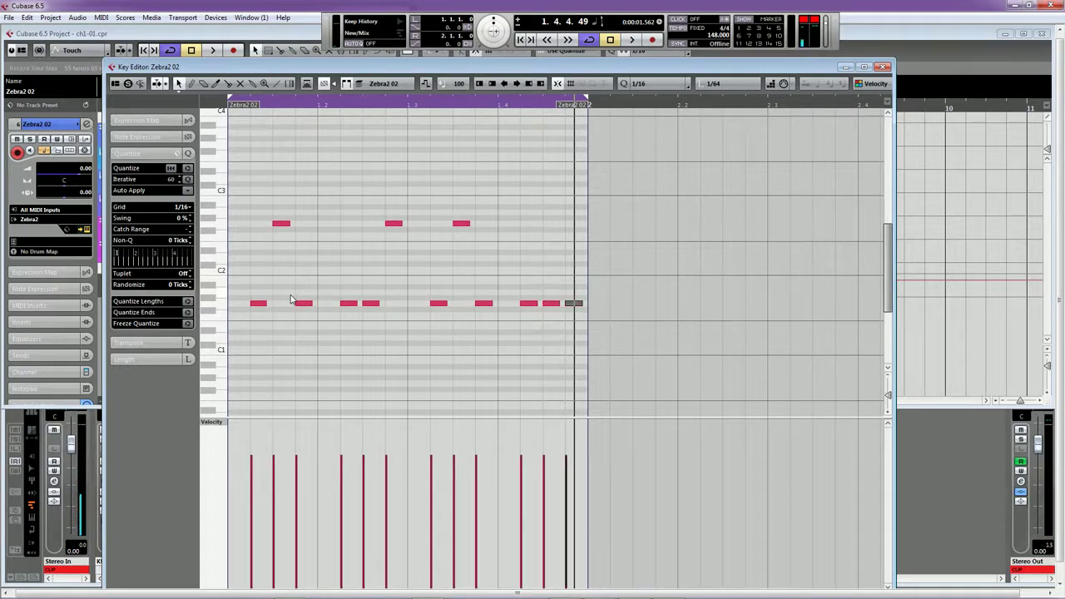
key(space)
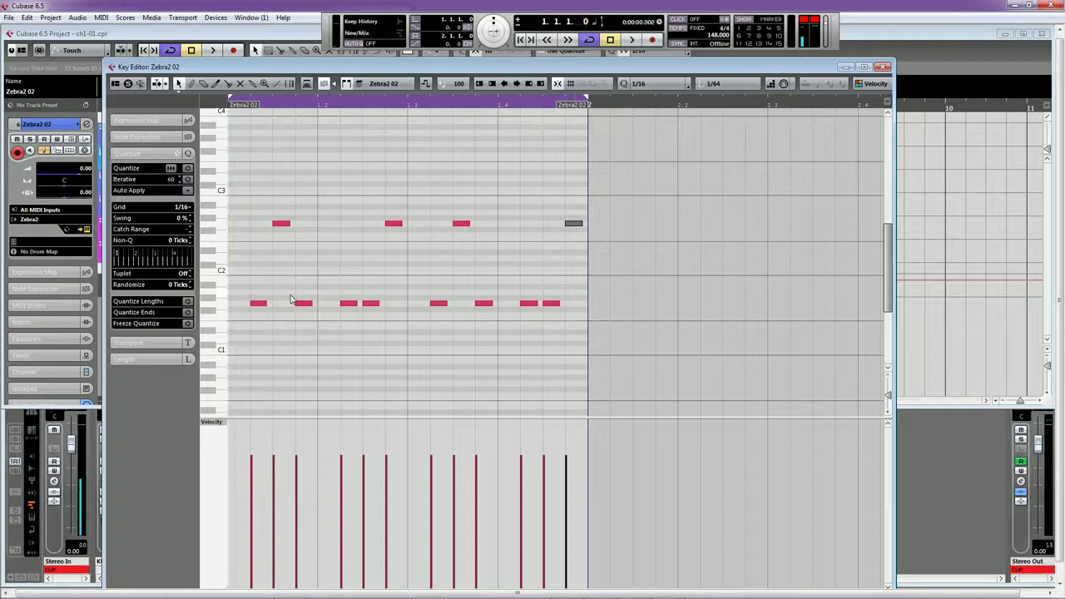
key(space)
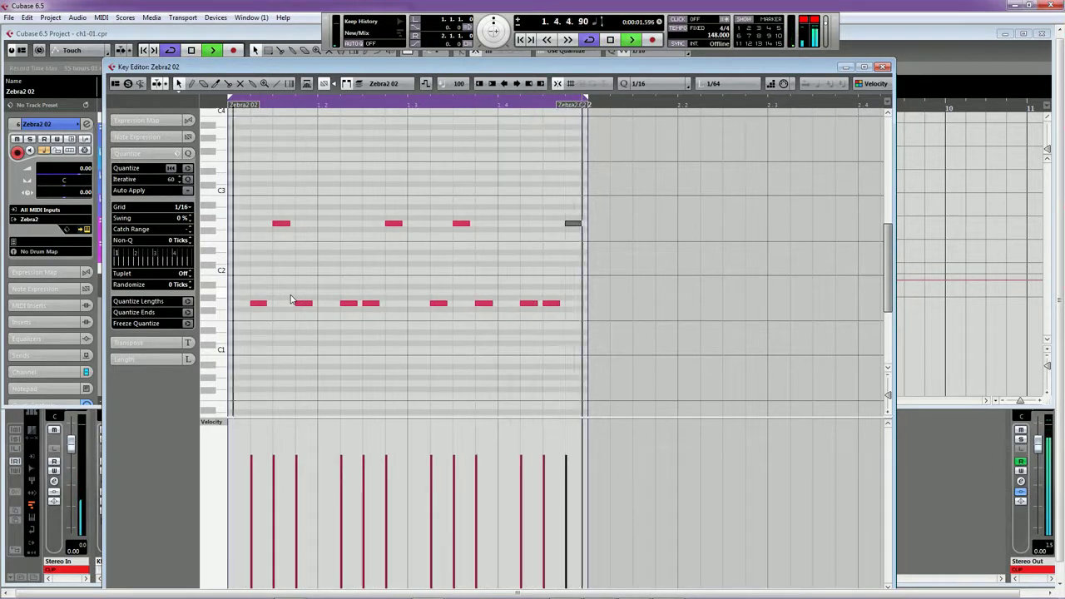
Step: Lower the velocities of seven notes in the Zebra2 02 clip by varying amounts, audition them, and close the key editor
key(space)
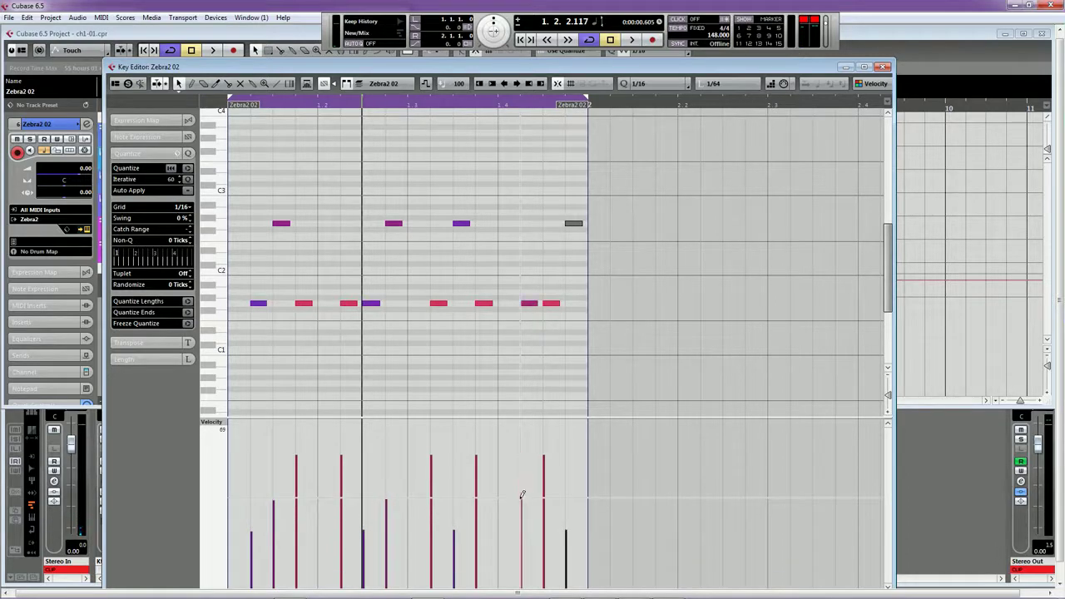
key(space)
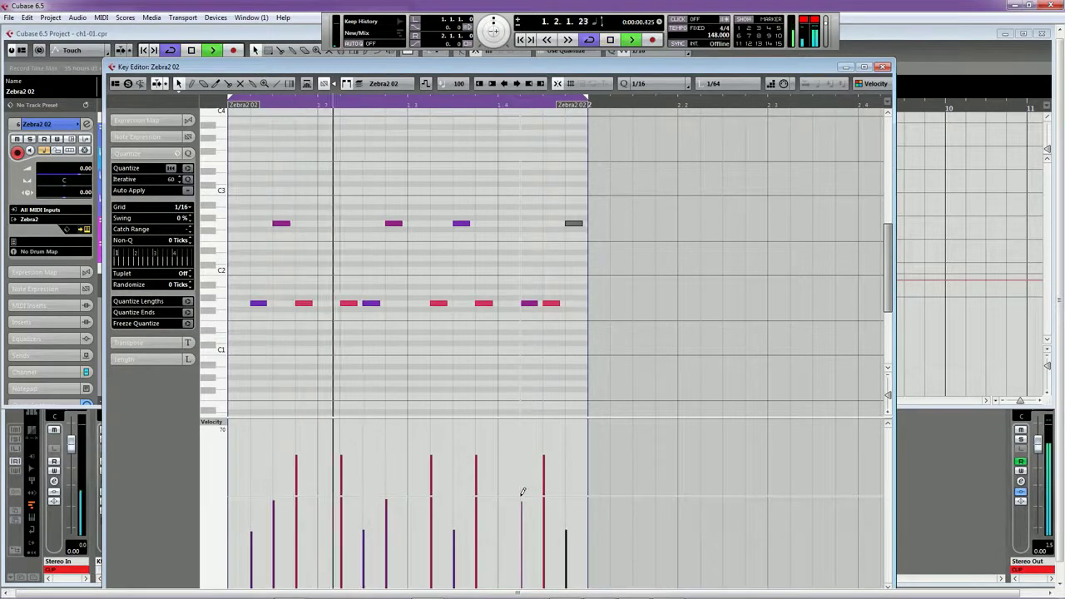
click(882, 66)
key(space)
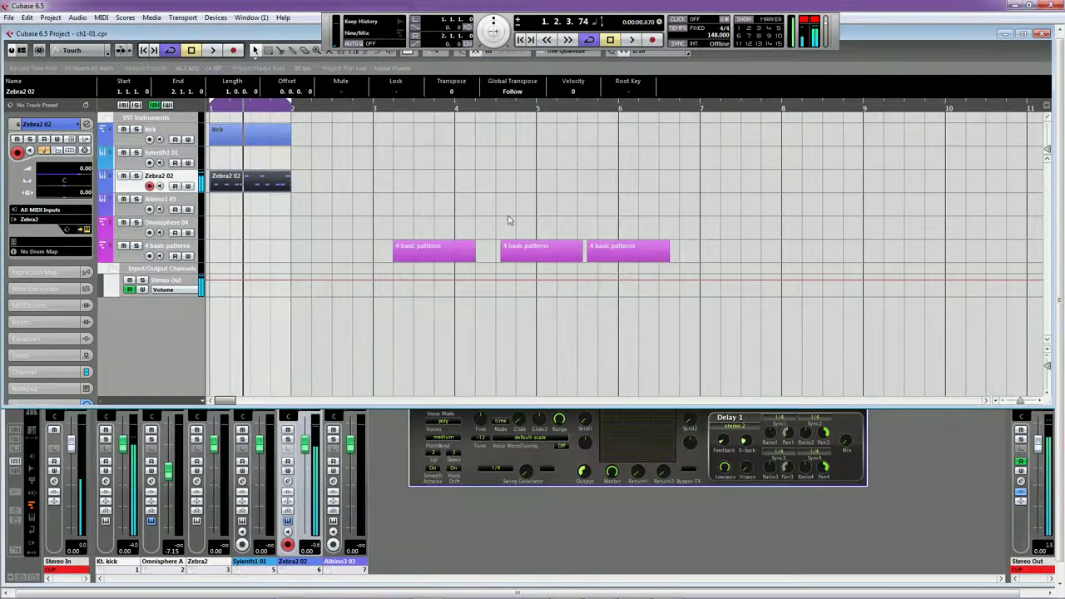
Step: Compare different velocity sensitivities for Zebra2's Envelope 1 over the loop and set the velocity amount to 38
click(423, 459)
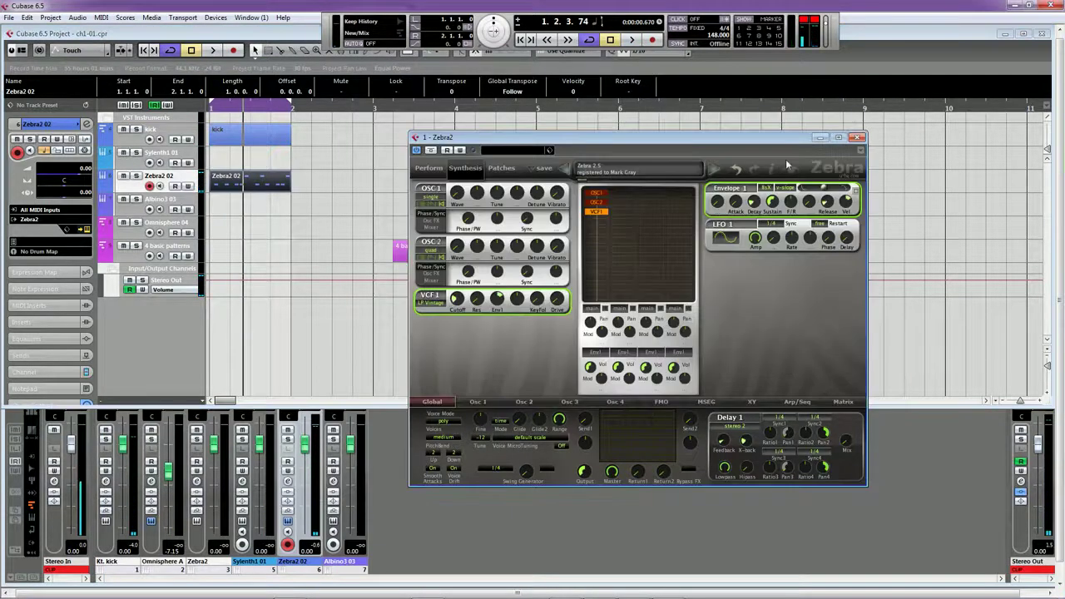
drag(767, 139, 766, 169)
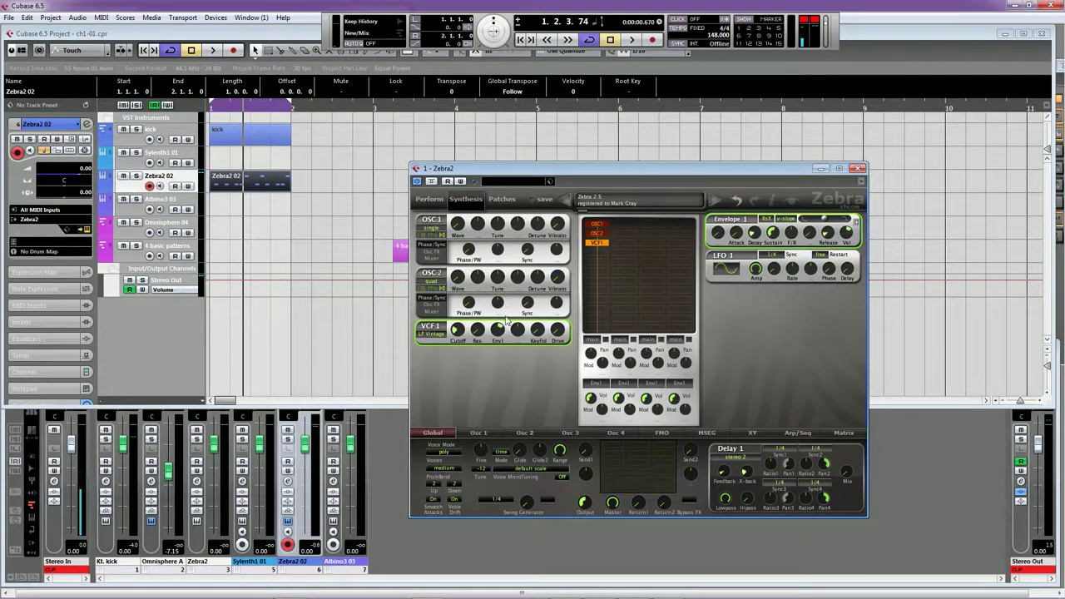
mouse_move(846, 239)
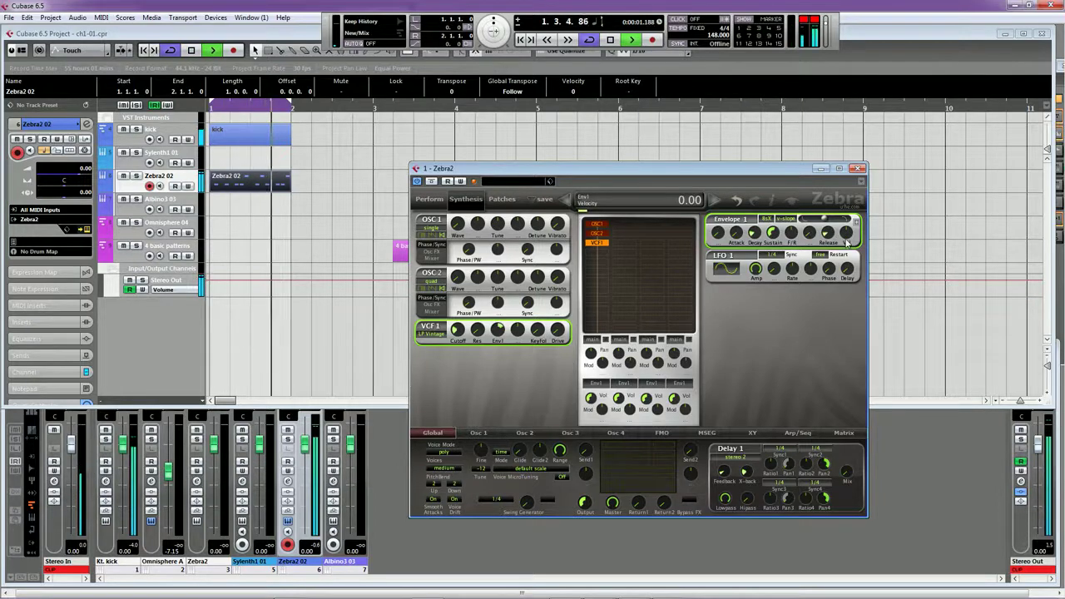
key(space)
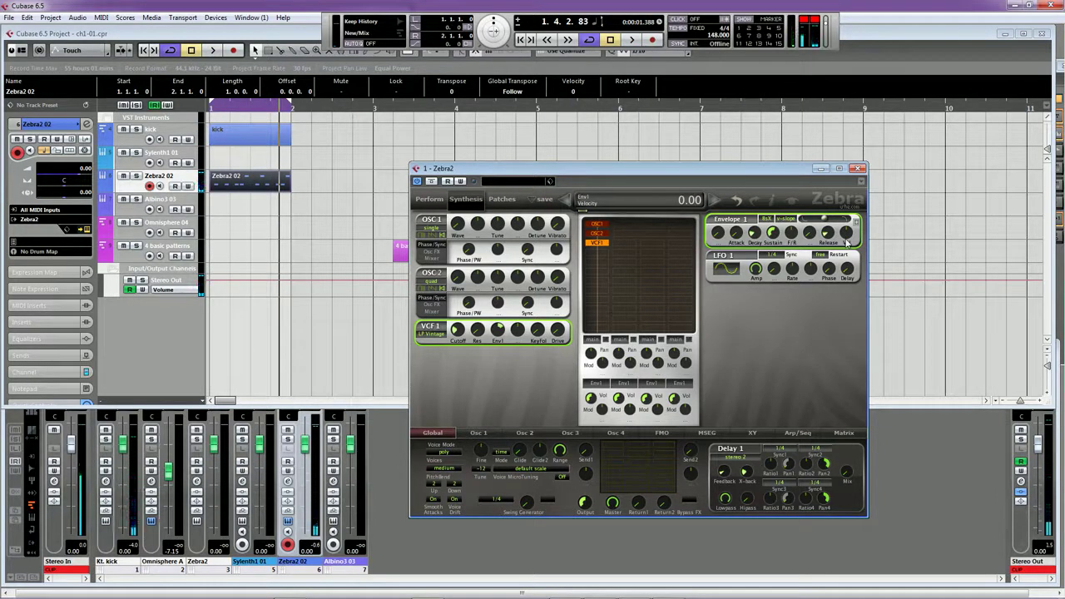
key(space)
scroll(846, 239, up, 8)
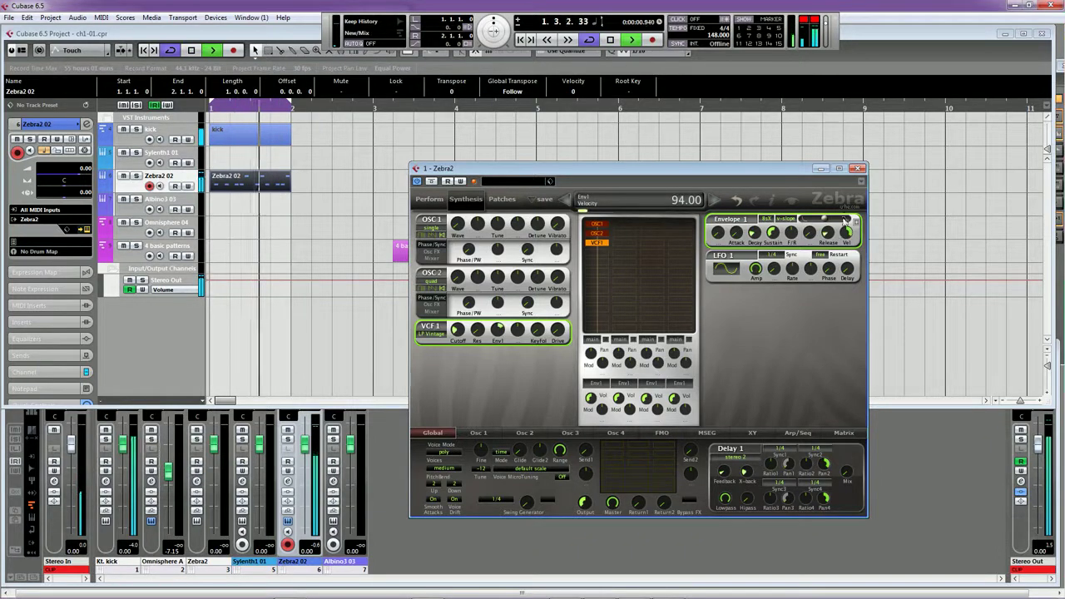
scroll(845, 239, down, 4)
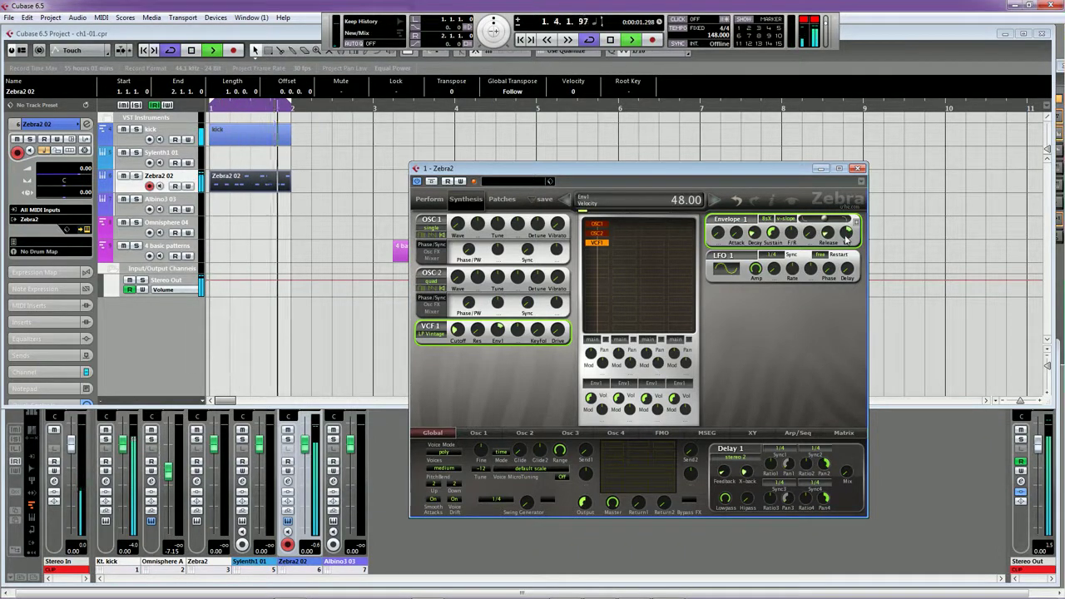
scroll(846, 239, down, 1)
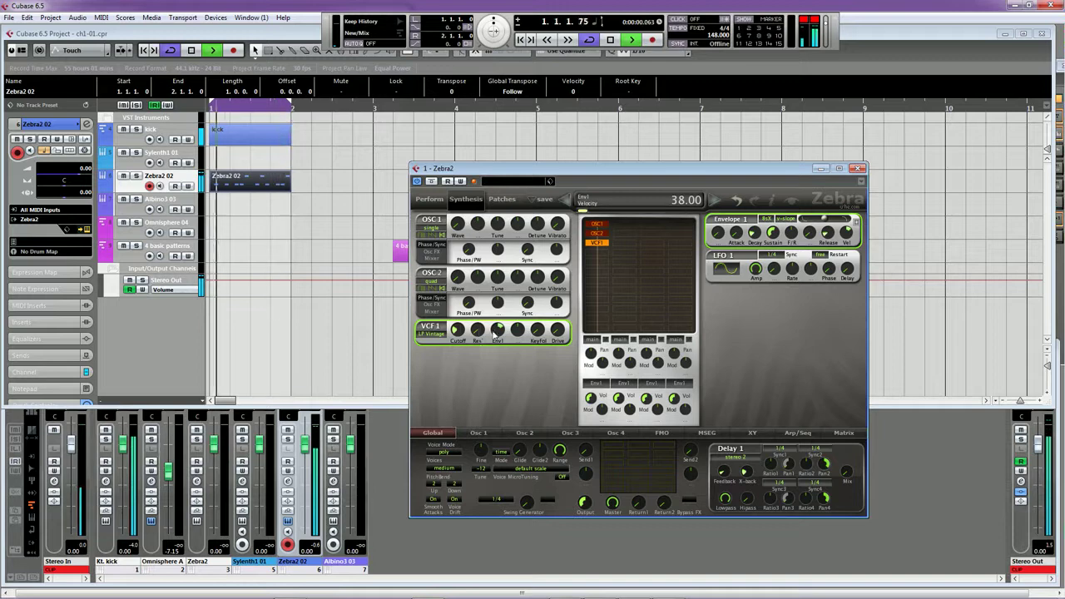
Step: Set VCF1's cutoff to 58 and its Envelope 1 modulation depth to 66 while the loop plays
scroll(495, 331, up, 3)
scroll(455, 332, down, 4)
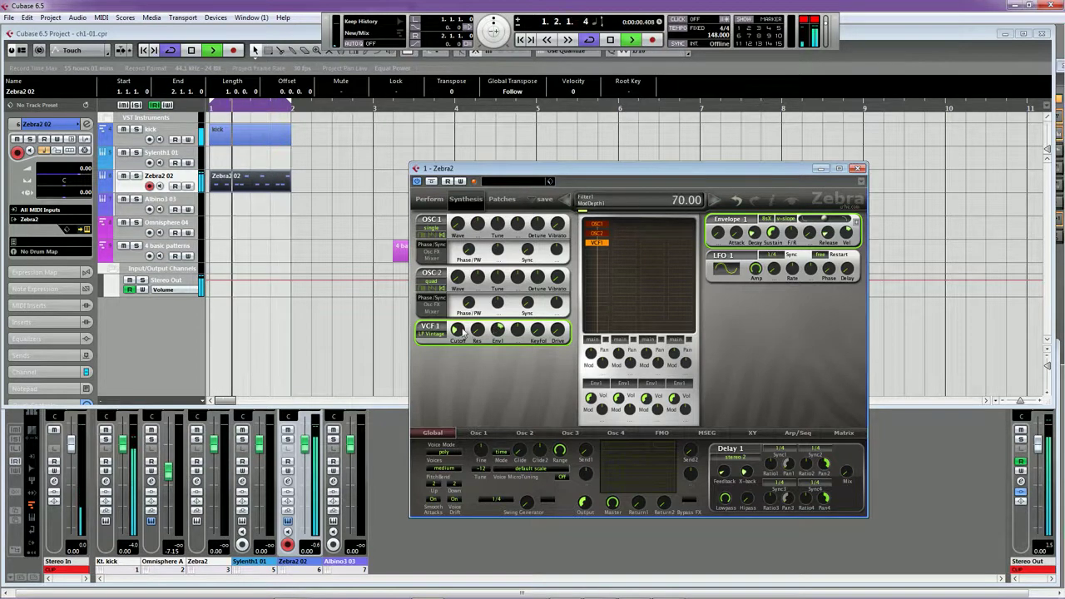
scroll(455, 332, down, 10)
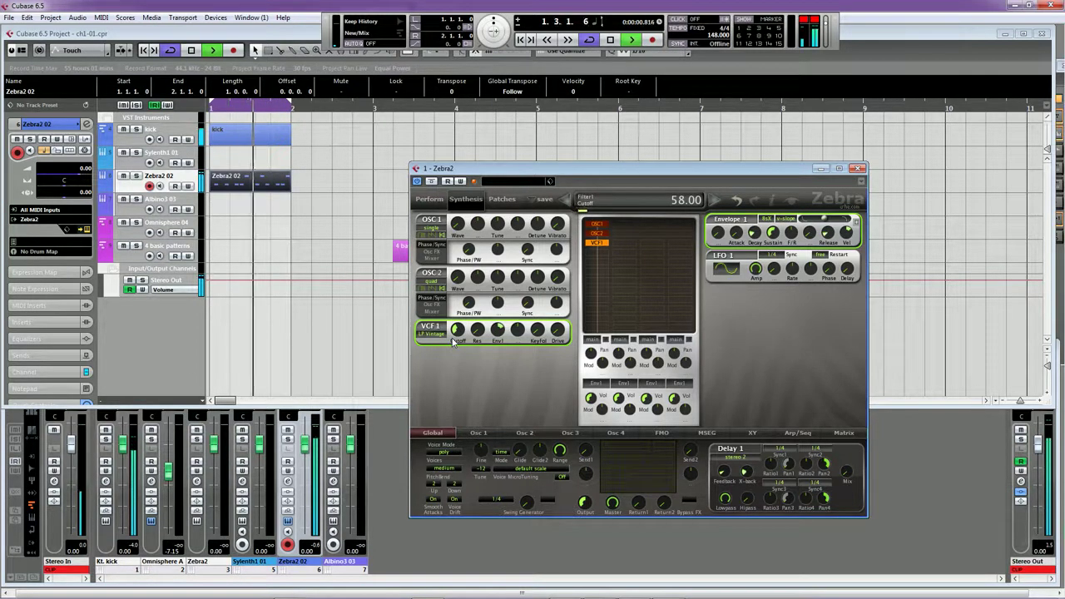
scroll(498, 331, down, 8)
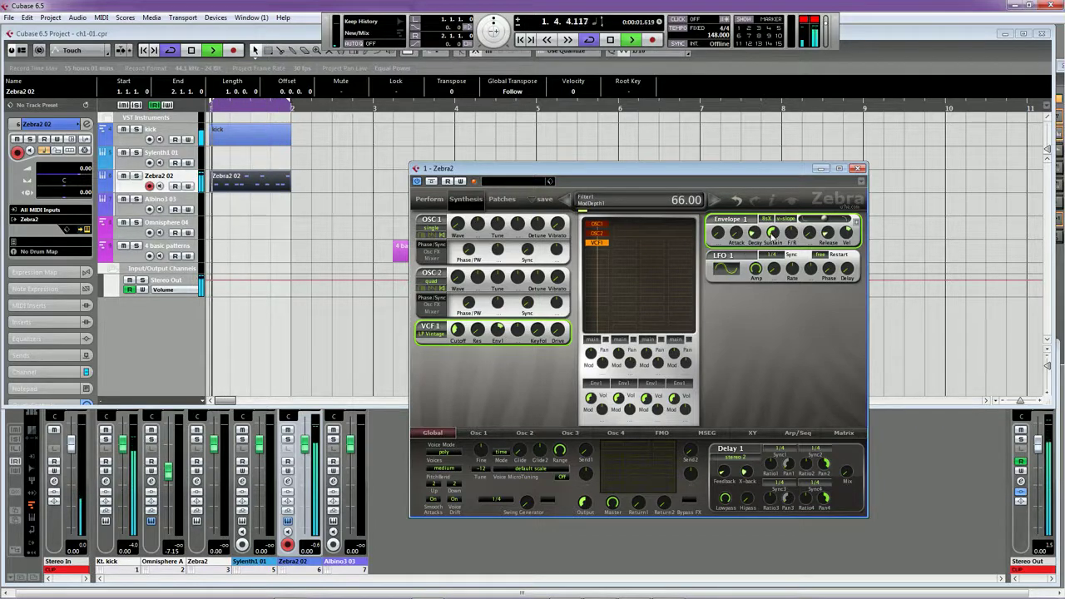
Step: Reduce Envelope 1's sustain to 43 and stop playback
scroll(772, 240, down, 5)
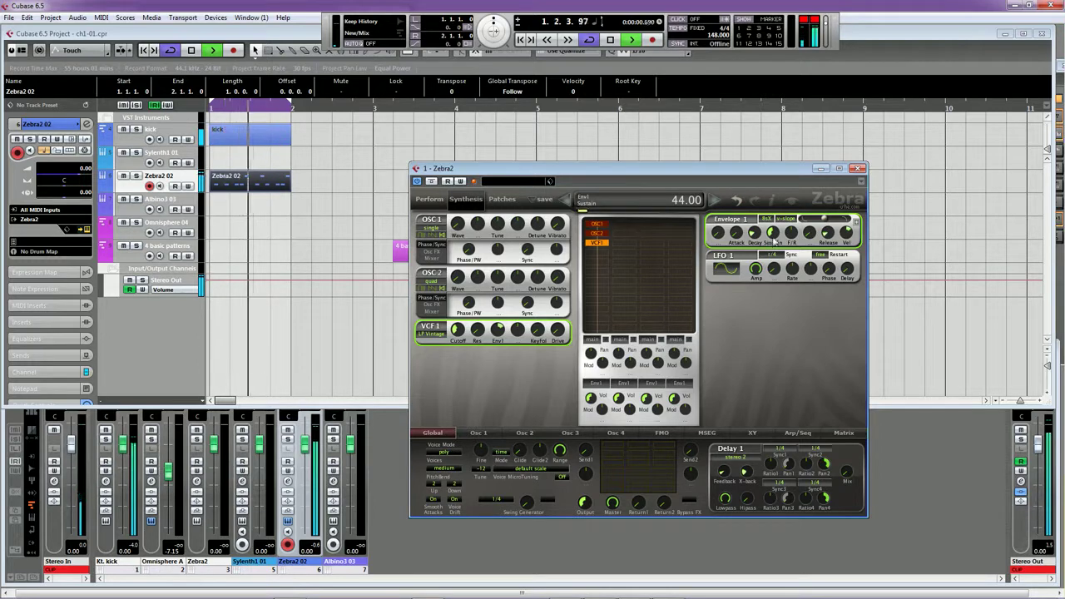
scroll(772, 245, down, 2)
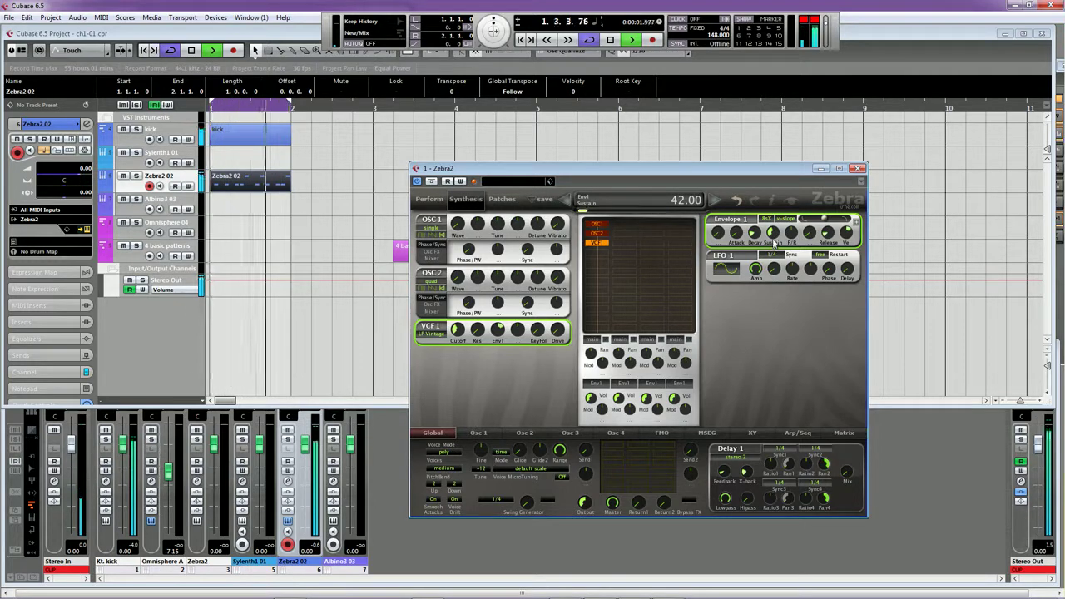
scroll(773, 242, up, 1)
key(space)
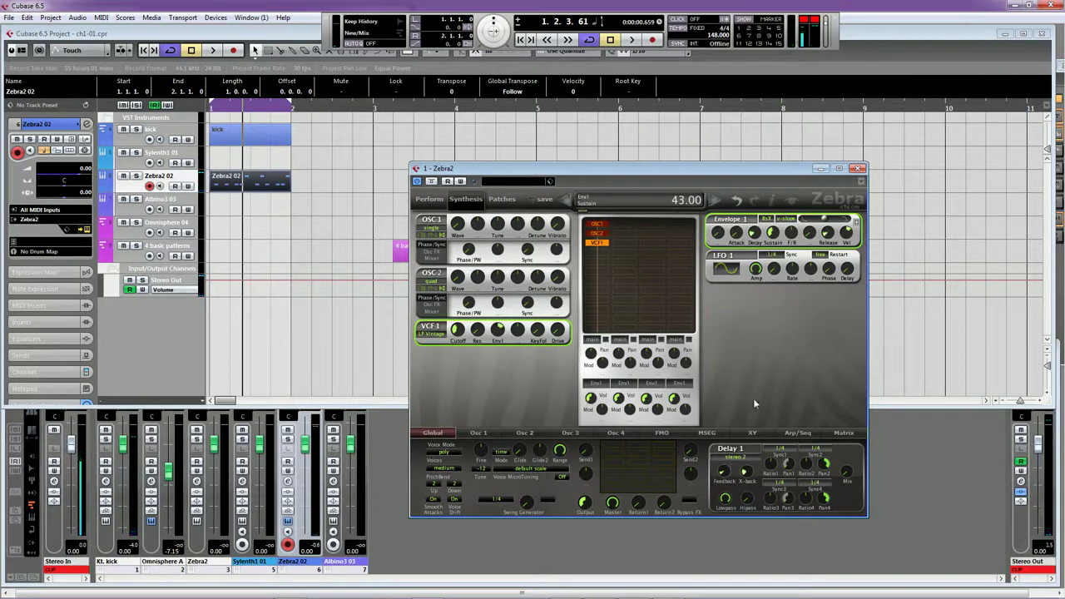
Step: Add EQ1 to the effects grid and shift its lowest band to a lower frequency with a slight cut
click(614, 450)
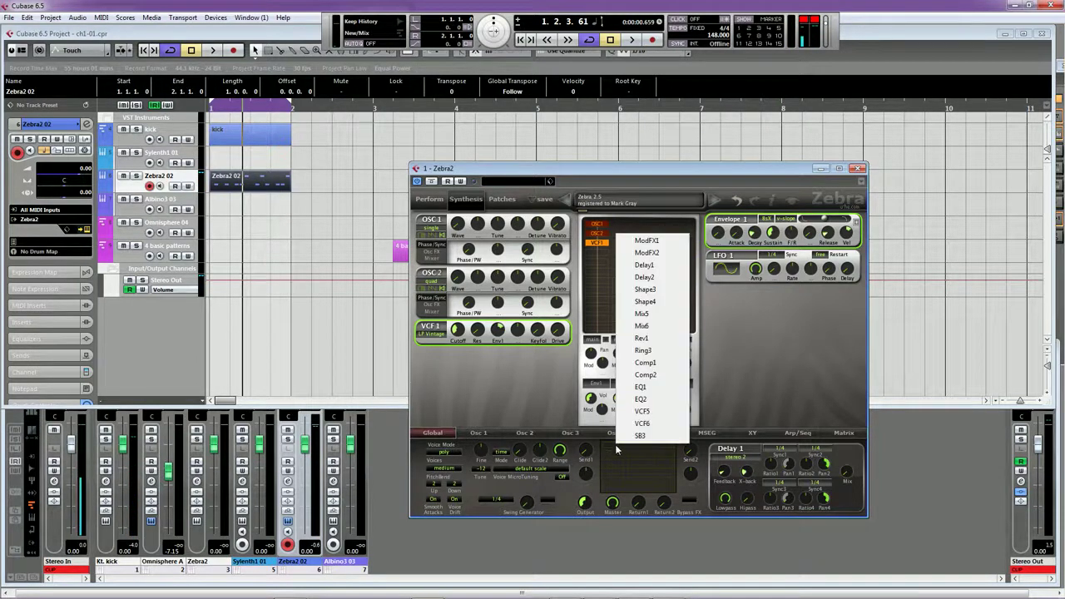
click(640, 389)
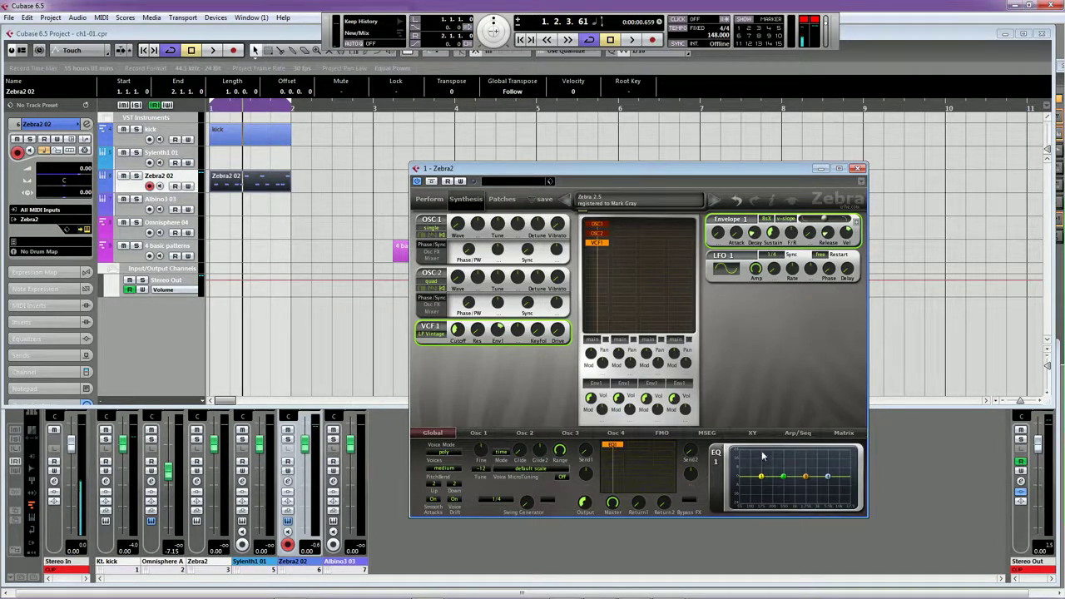
drag(758, 481, 746, 487)
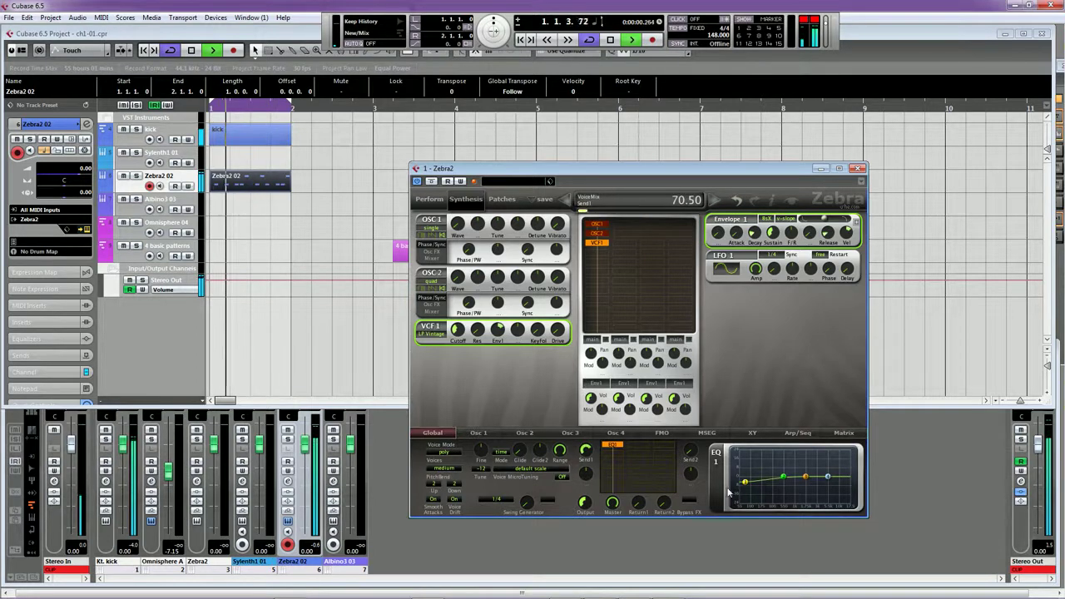
Step: Cut EQ1's low shelf to -5.5, dip its upper-mid band slightly, and restart the loop to hear the EQ curve
mouse_move(745, 487)
mouse_down()
mouse_move(742, 505)
mouse_move(731, 486)
mouse_up()
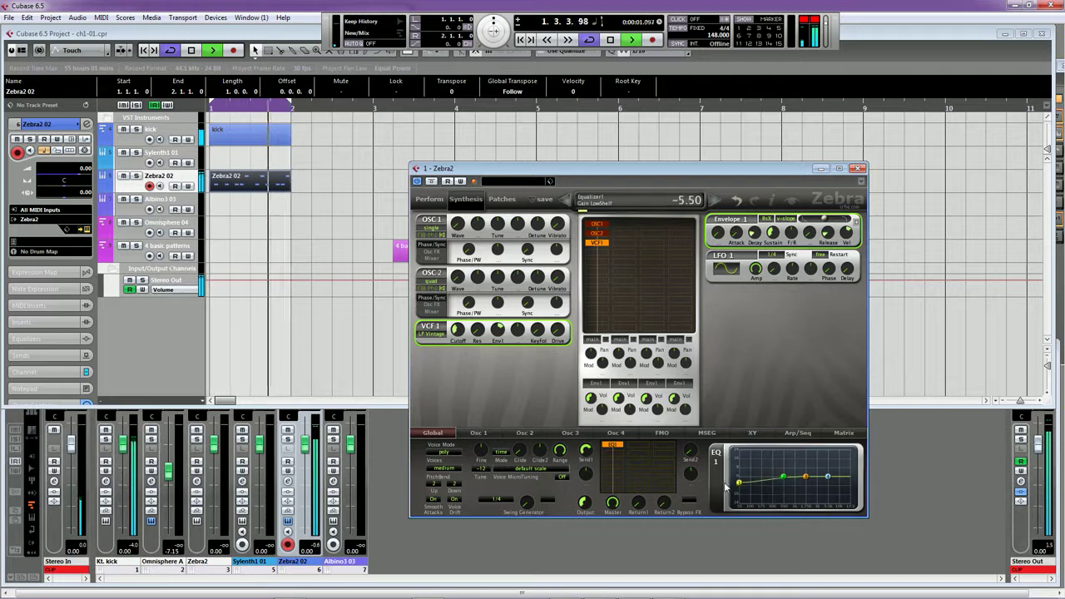
drag(807, 480, 830, 476)
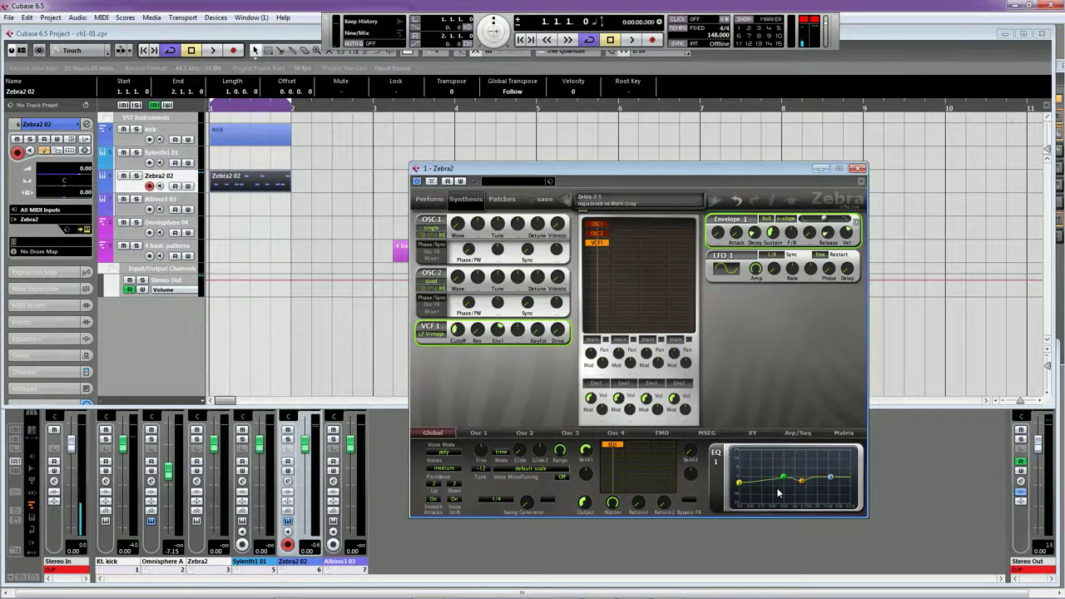
key(space)
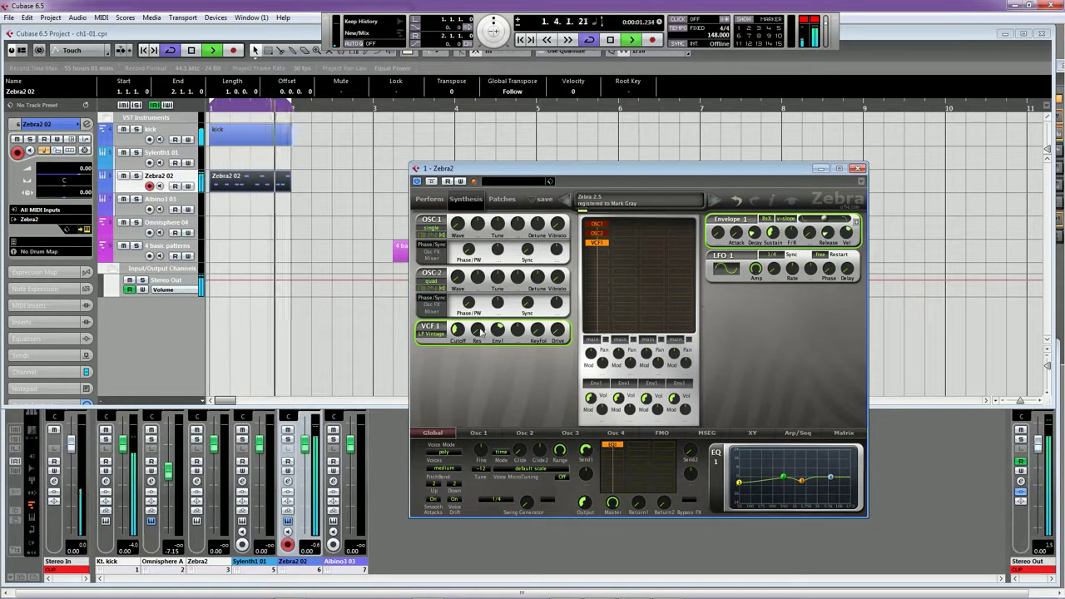
Step: Set Envelope 1's sustain to 38.5 and VCF1's cutoff to 56 with EQ1 bypassed, and stop the loop
drag(459, 333, 462, 335)
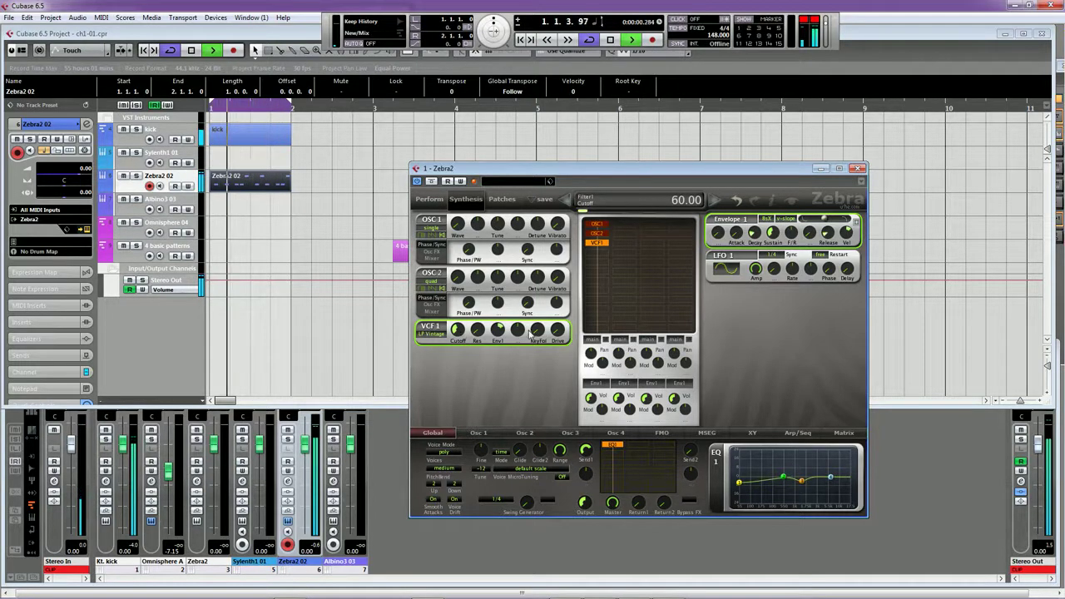
drag(772, 234, 768, 243)
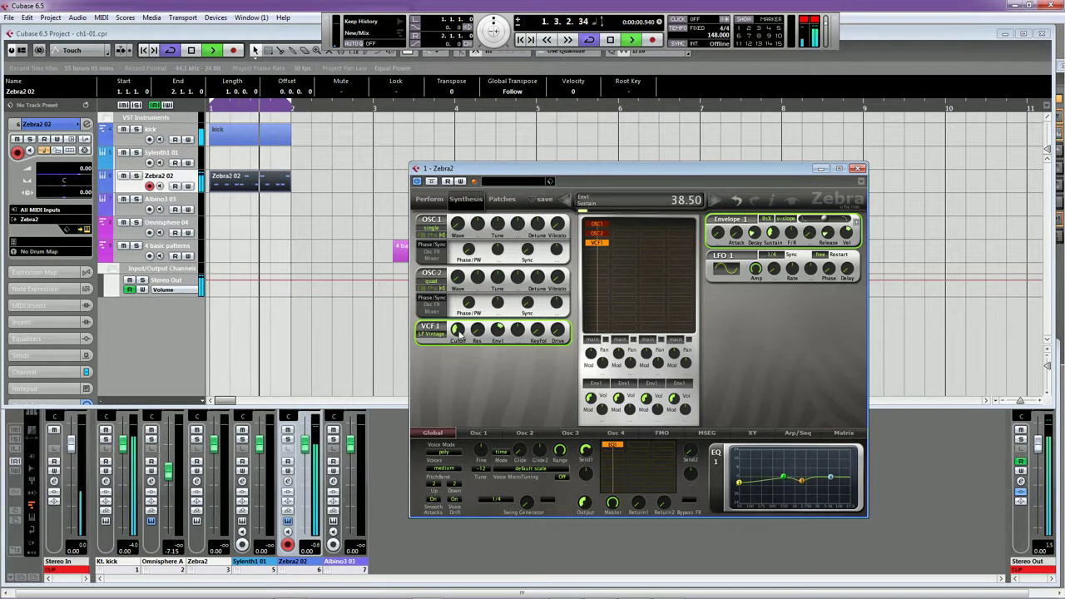
drag(454, 330, 455, 359)
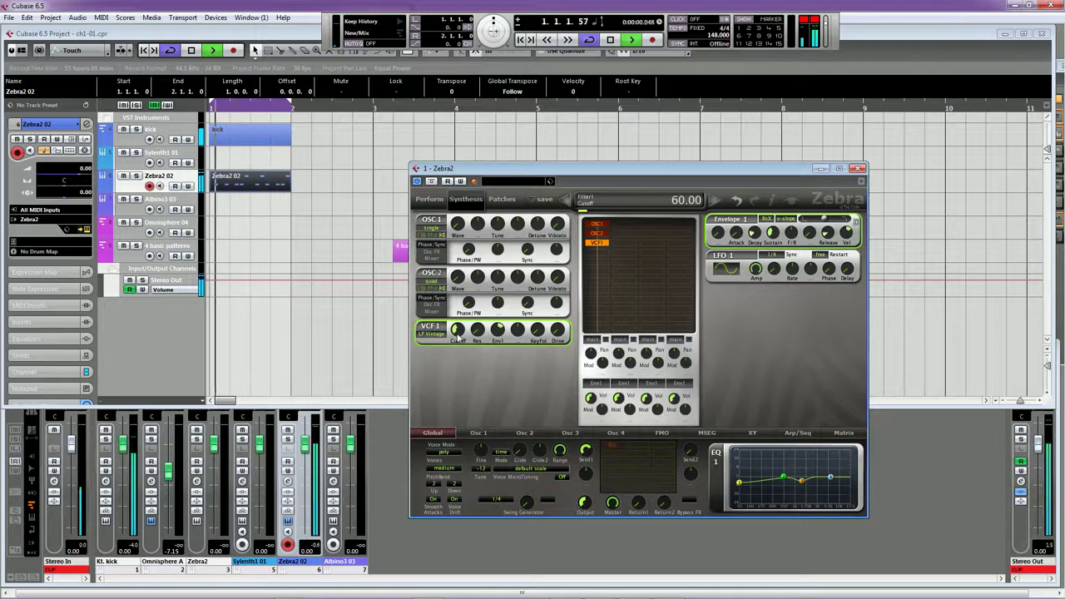
drag(456, 332, 456, 337)
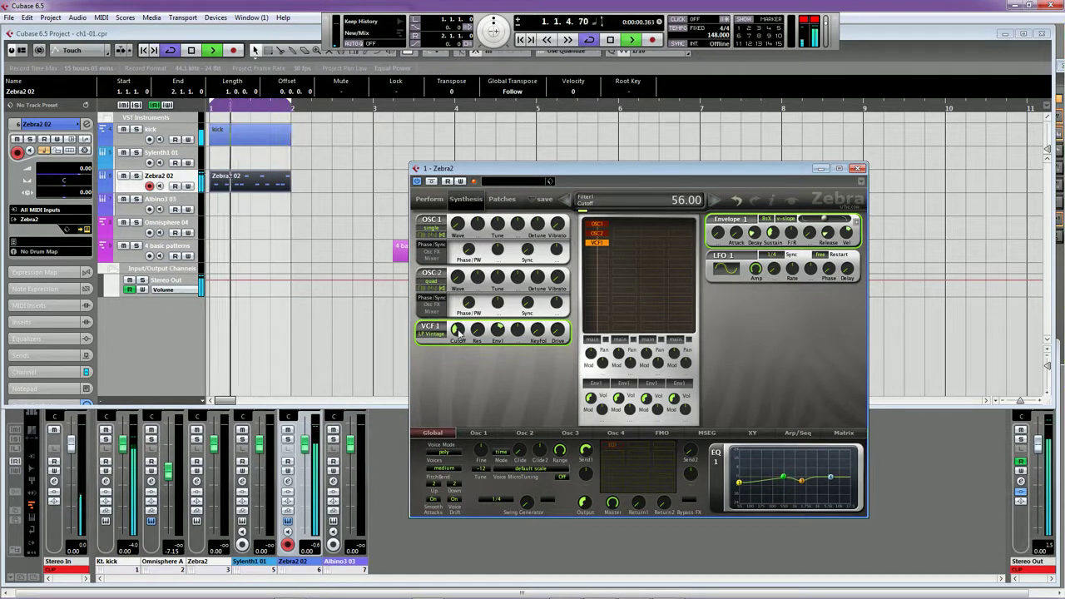
key(space)
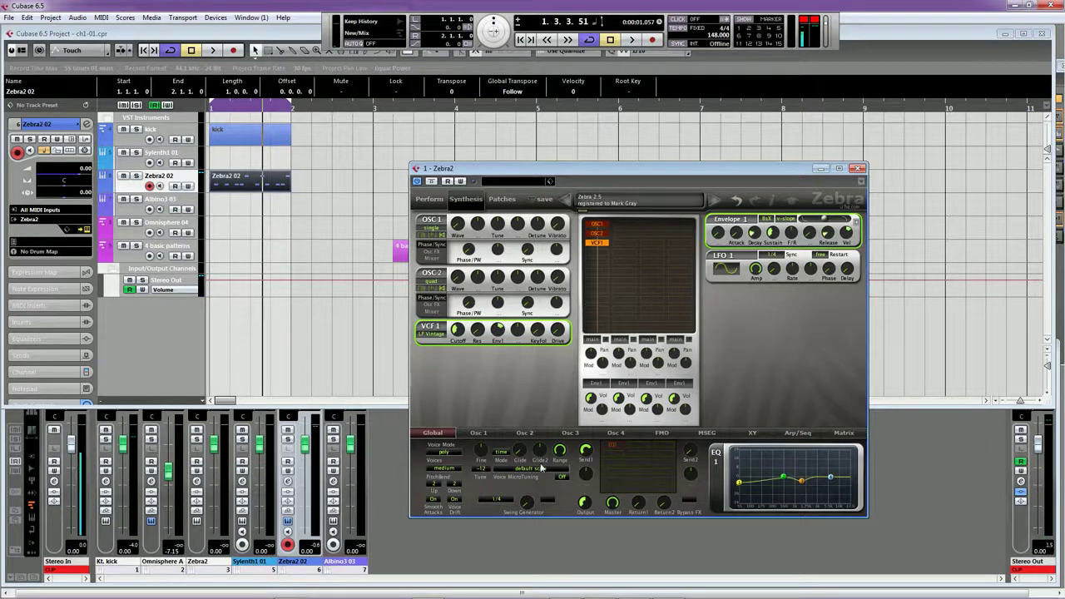
Step: Add a Comb1 module below VCF1 in the synthesis grid and start the loop
click(593, 243)
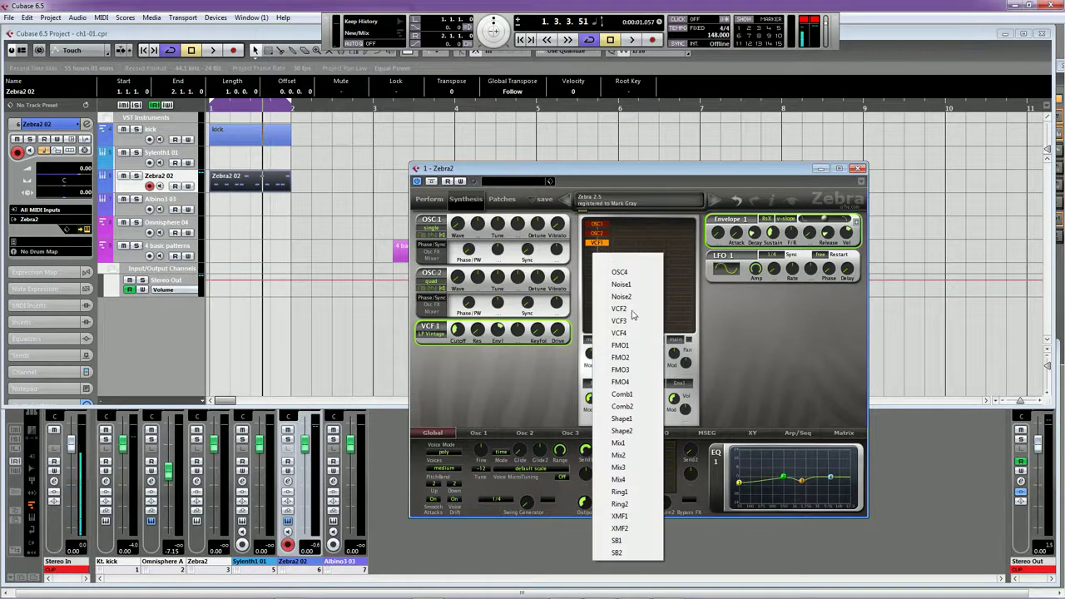
click(622, 395)
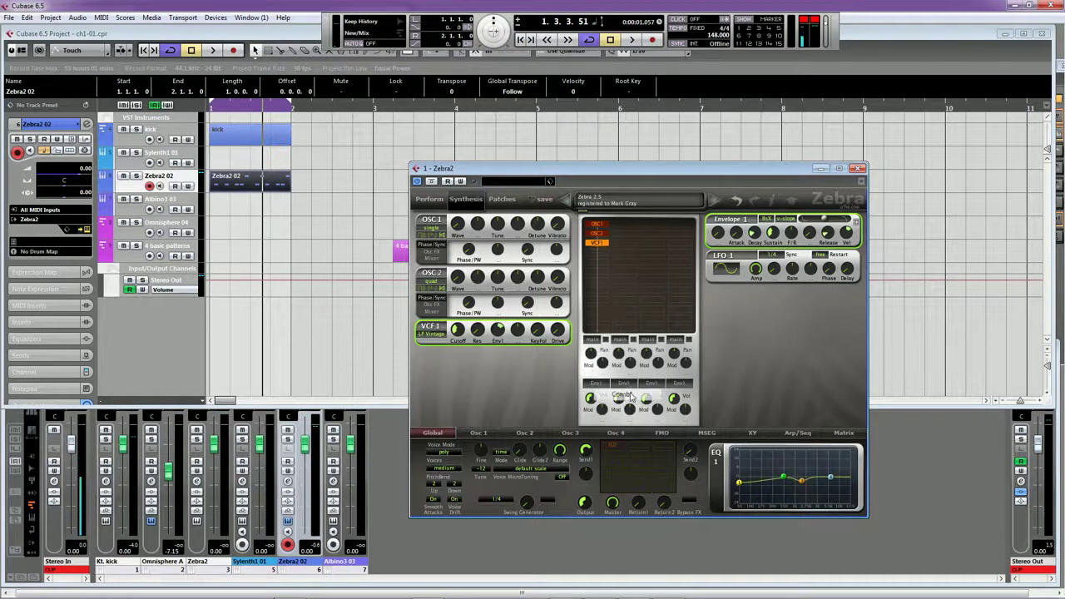
key(space)
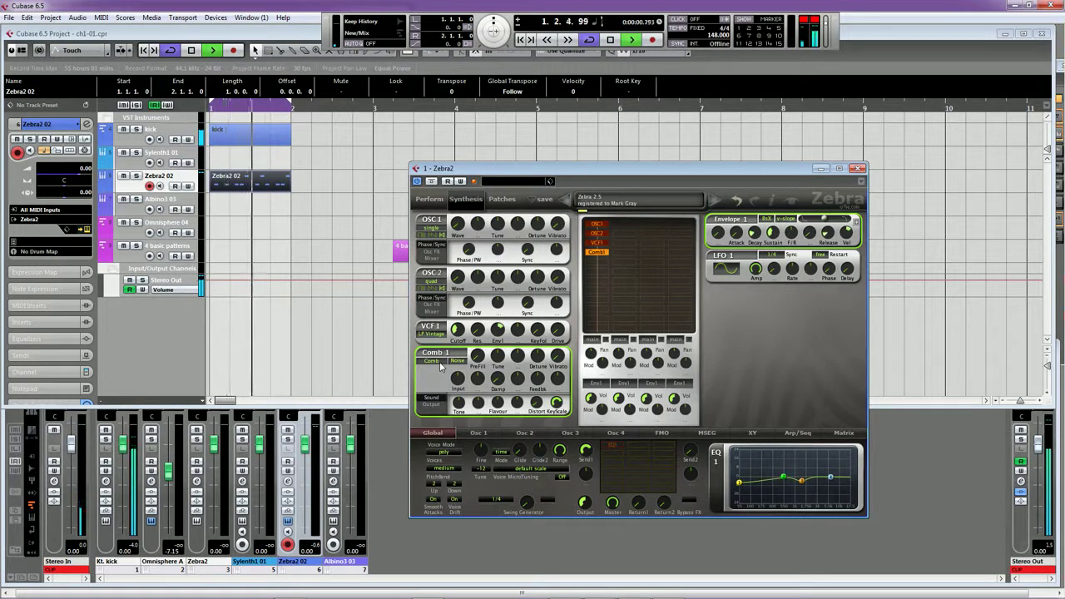
Step: Try Comb 1 with its input at 100 and adjusted feedback, damping and vibrato over the loop
drag(456, 381, 456, 361)
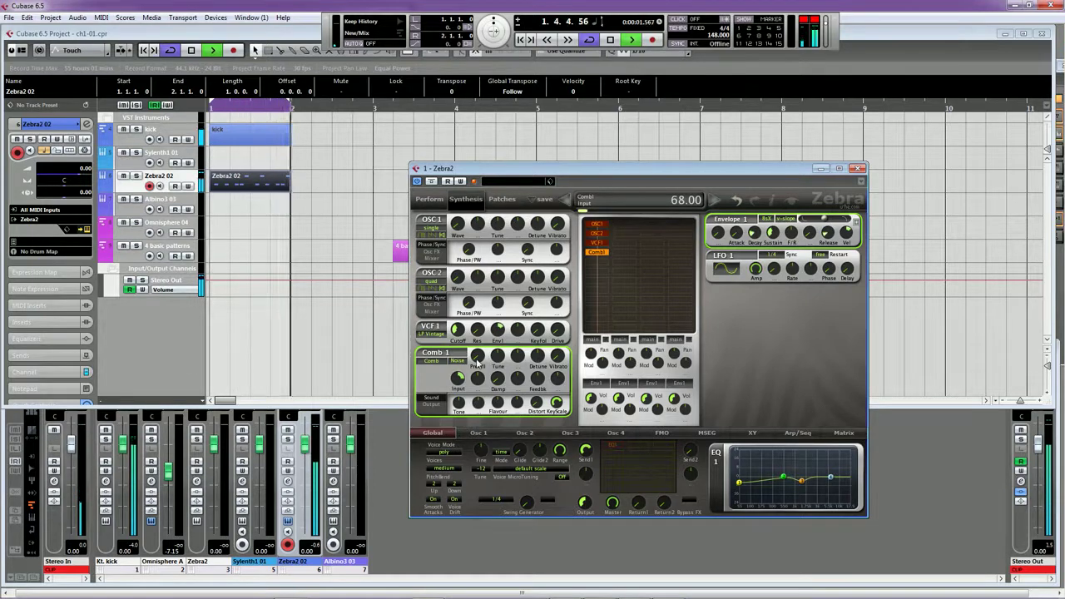
drag(532, 386, 458, 380)
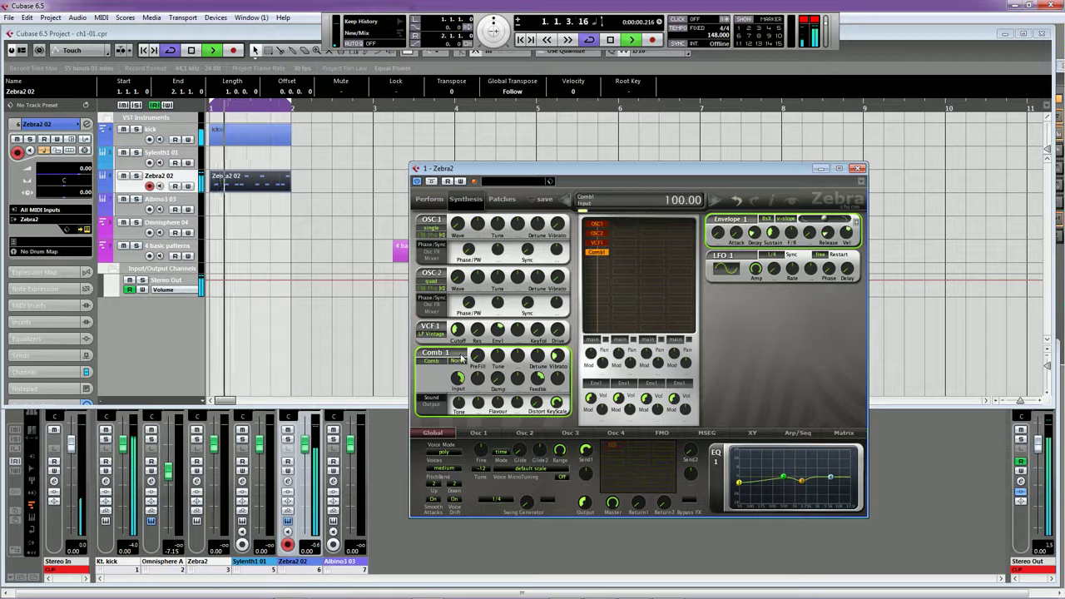
mouse_move(500, 349)
mouse_down()
mouse_move(499, 330)
mouse_move(496, 361)
mouse_up()
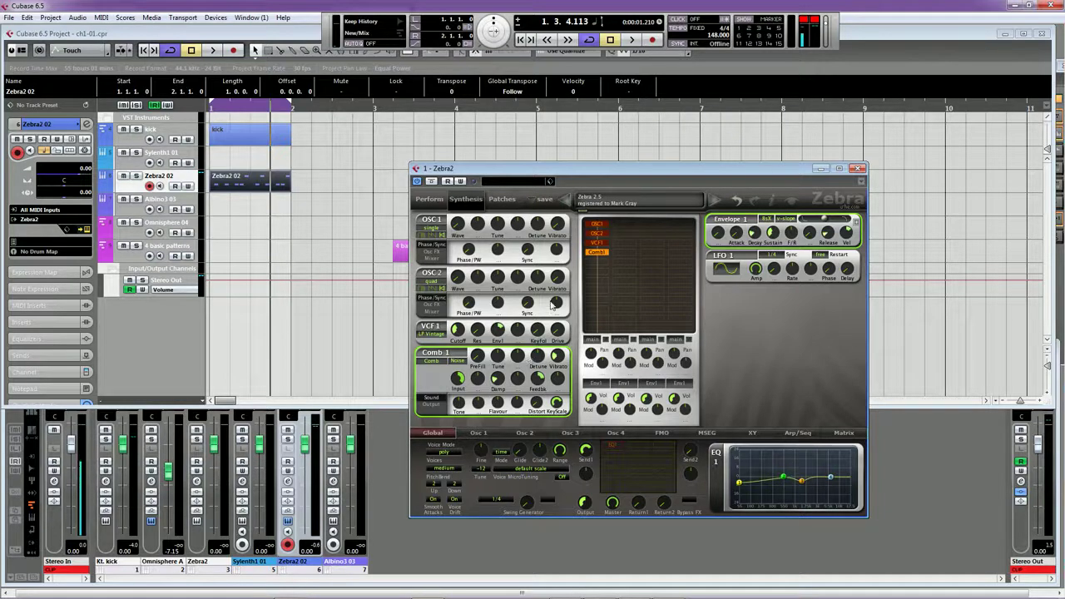
Step: Bring the synth window back in front of the mixer and switch off the Comb1 module
key(F3)
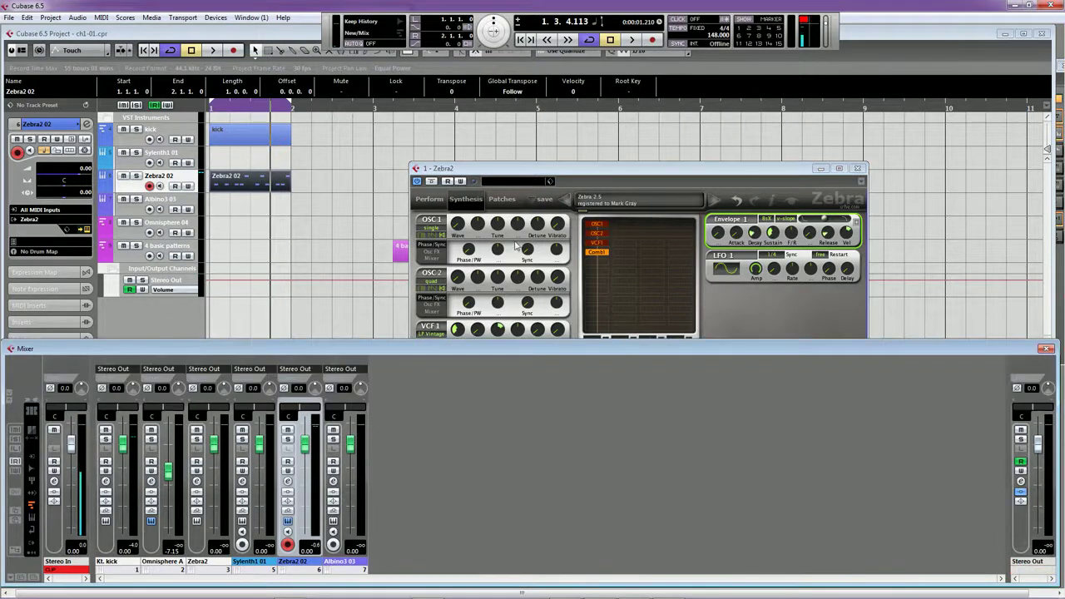
click(690, 176)
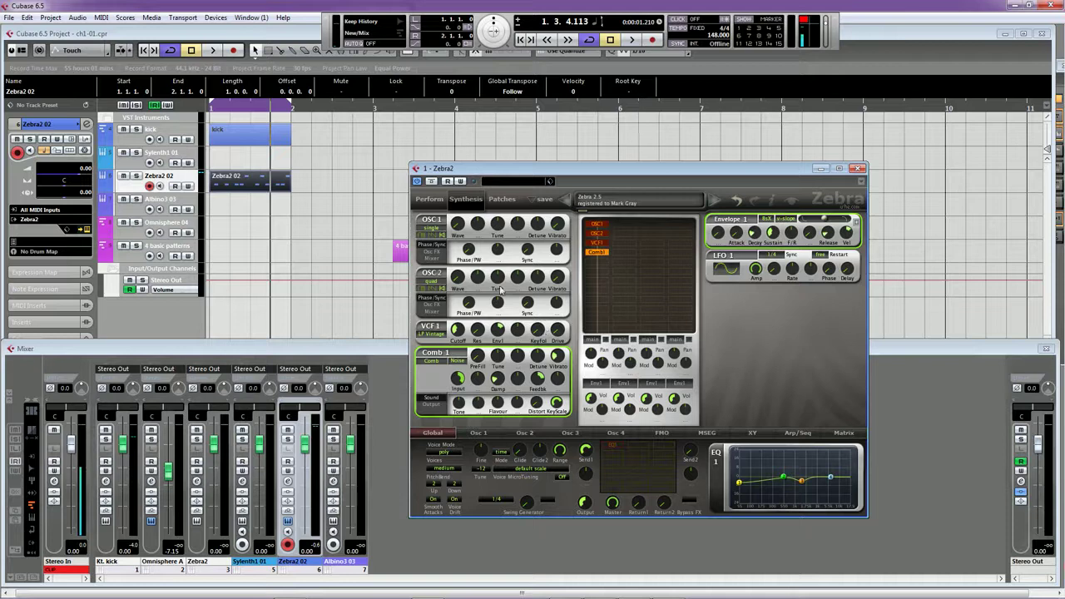
double_click(591, 255)
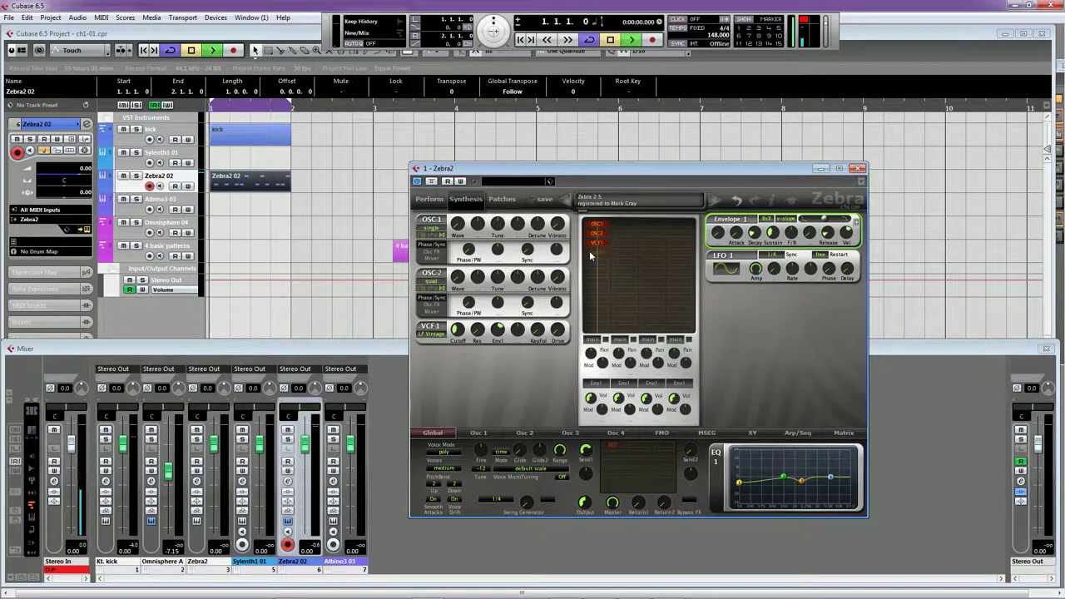
Step: Restart the loop and set VCF1's cutoff to 52
key(space)
mouse_move(458, 337)
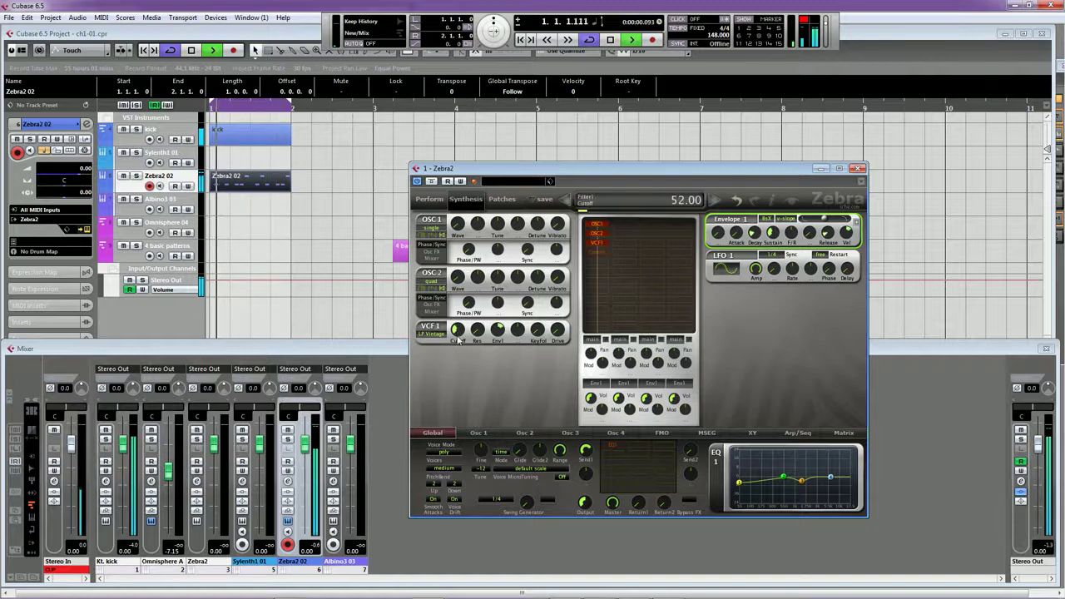
mouse_move(497, 331)
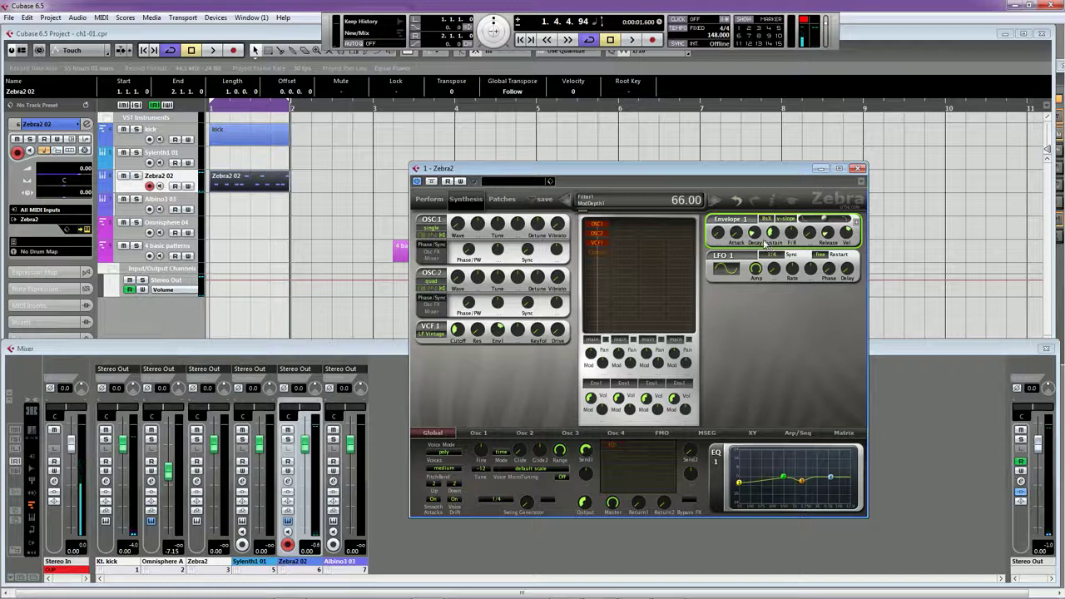
Step: Set Envelope 1's sustain to 36.5 and its decay to 24.5 while the loop plays
key(space)
mouse_move(773, 241)
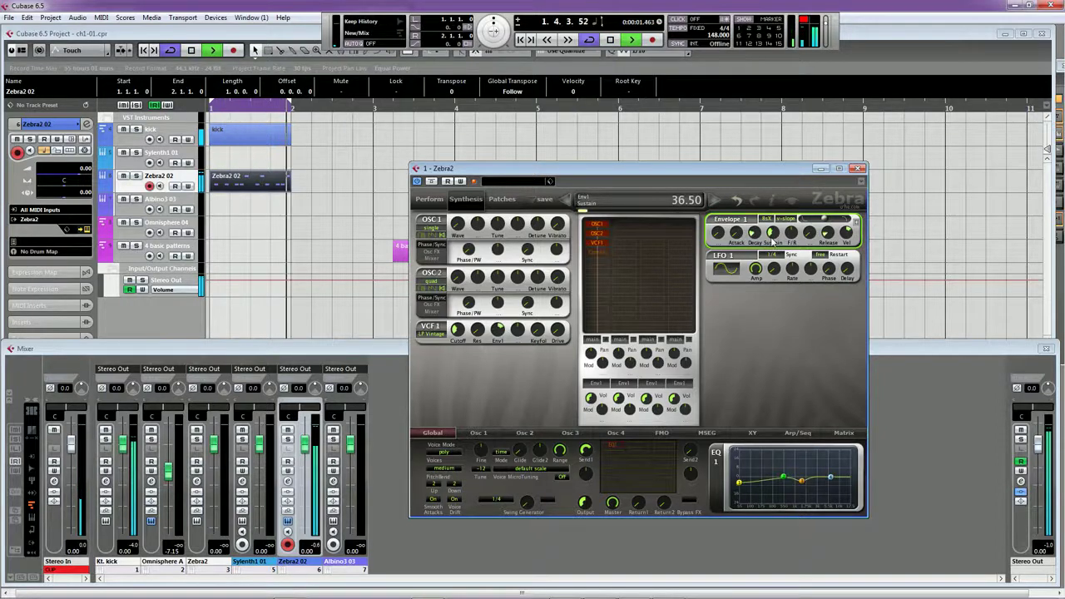
drag(824, 219, 822, 248)
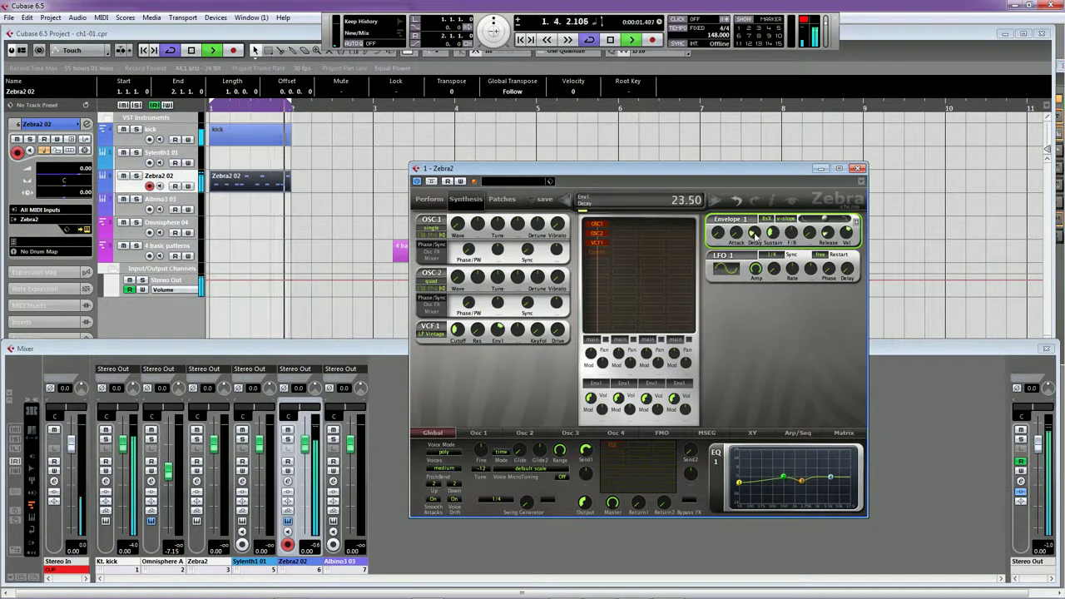
drag(754, 233, 754, 231)
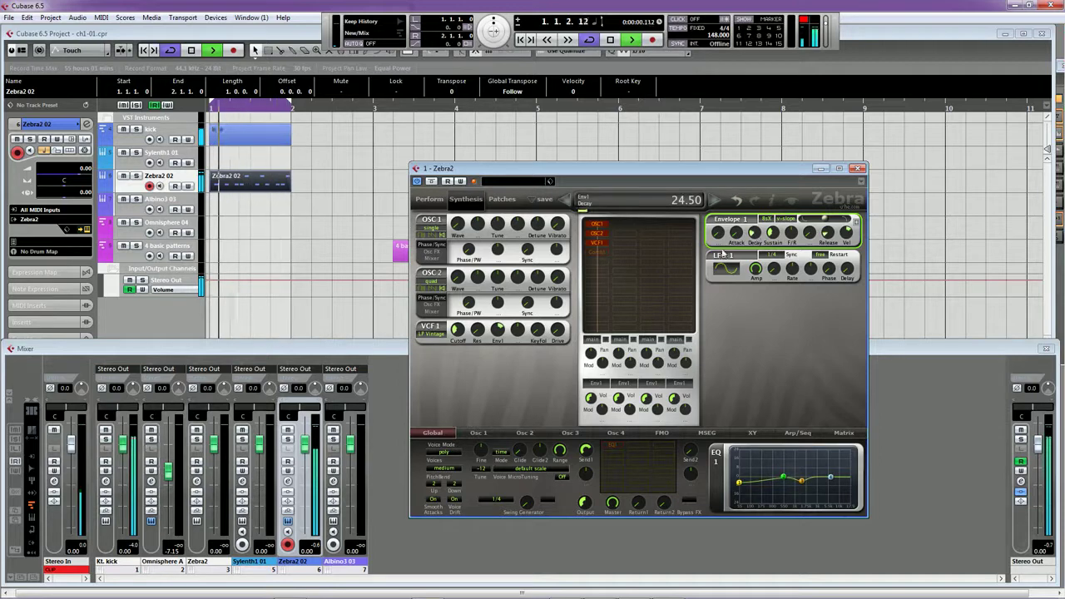